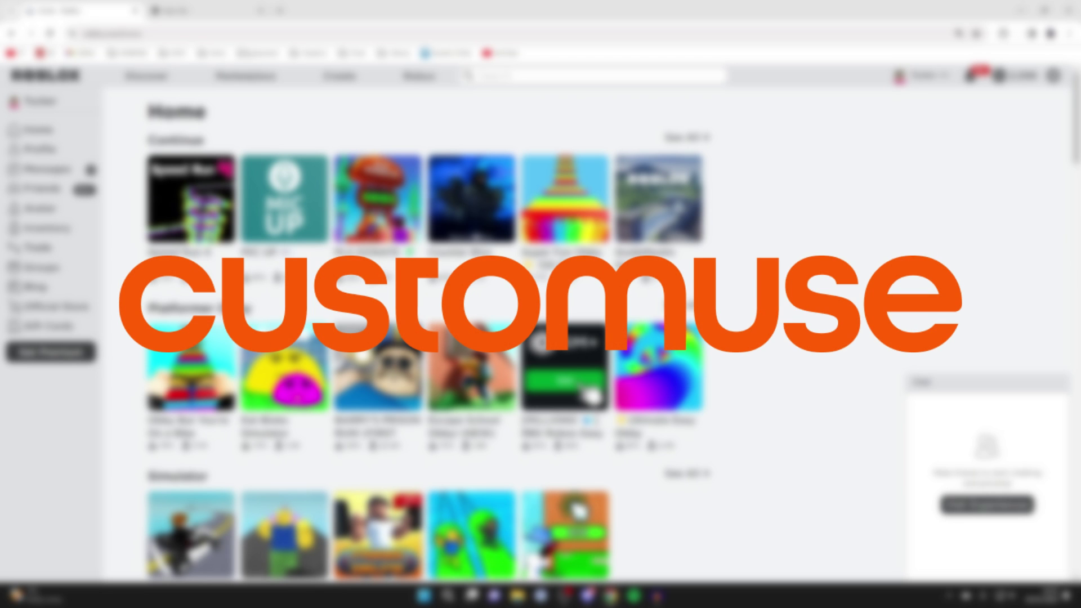
- Load the customuse.com homepage in a new browser tab
click(209, 10)
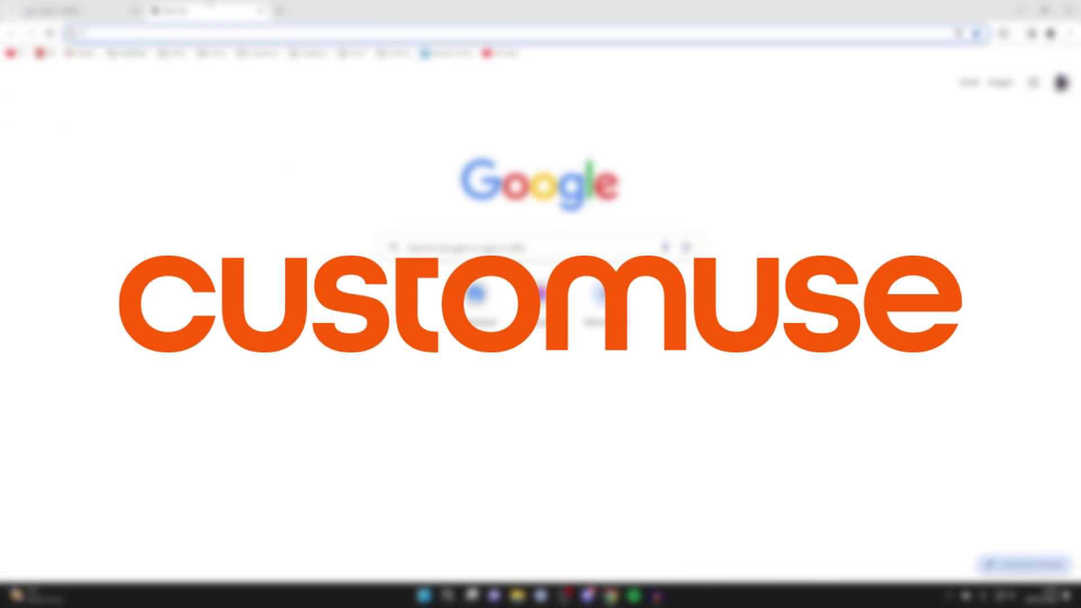
text(customuse.com/?refId=50644okW)
key(Return)
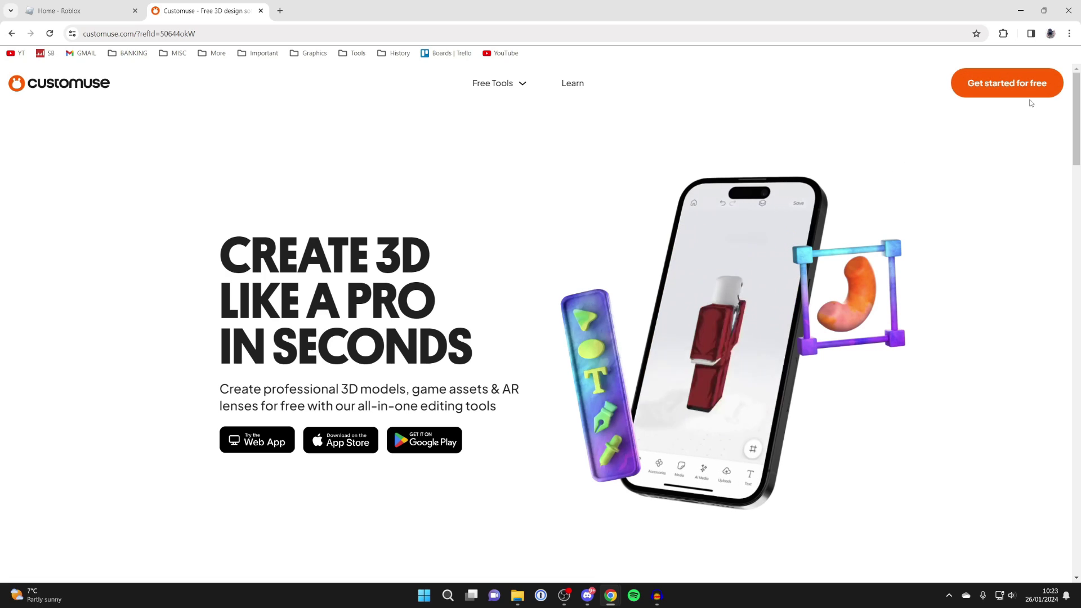
- Go to the Discover gallery listing Roblox template collections
click(1020, 84)
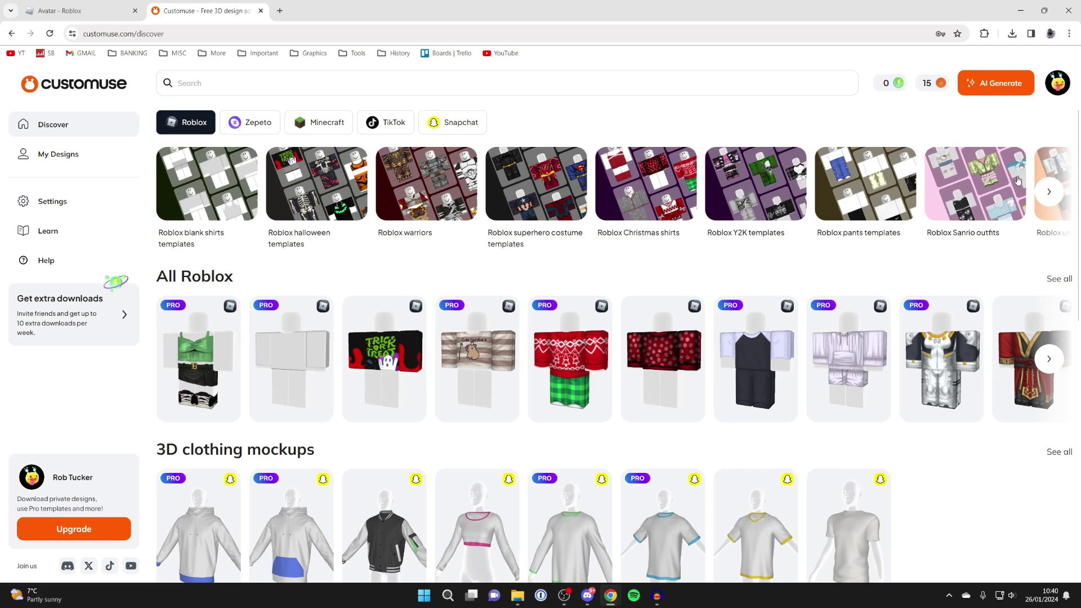
click(993, 92)
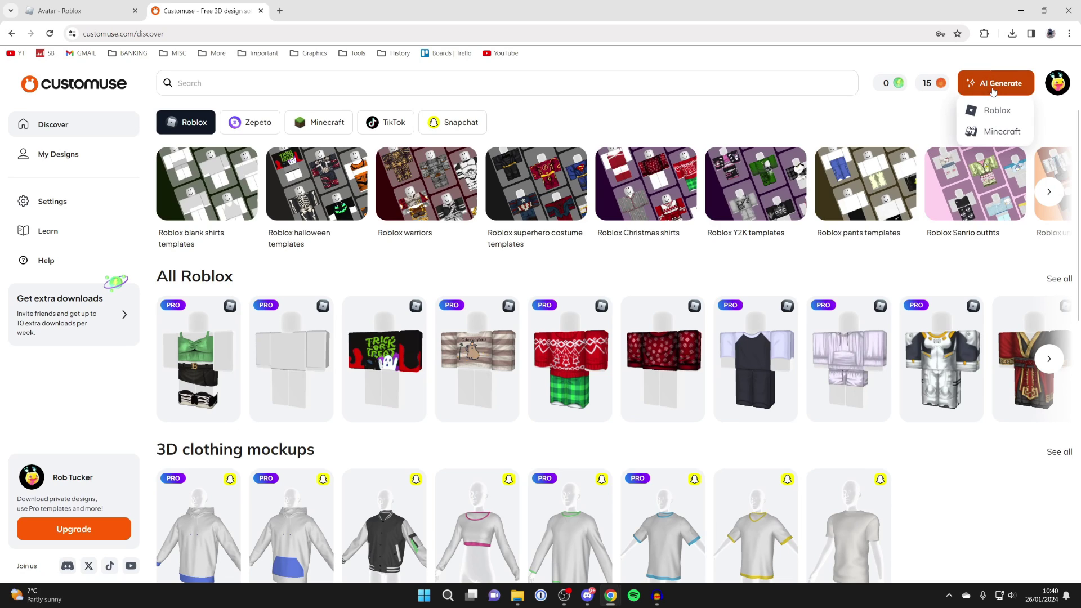
click(999, 109)
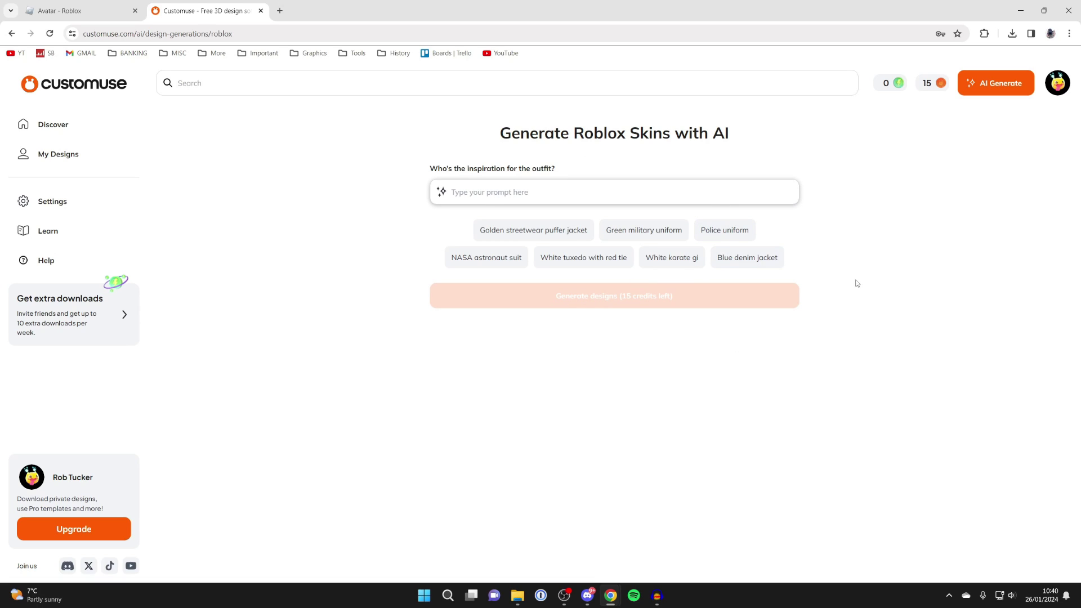
click(62, 125)
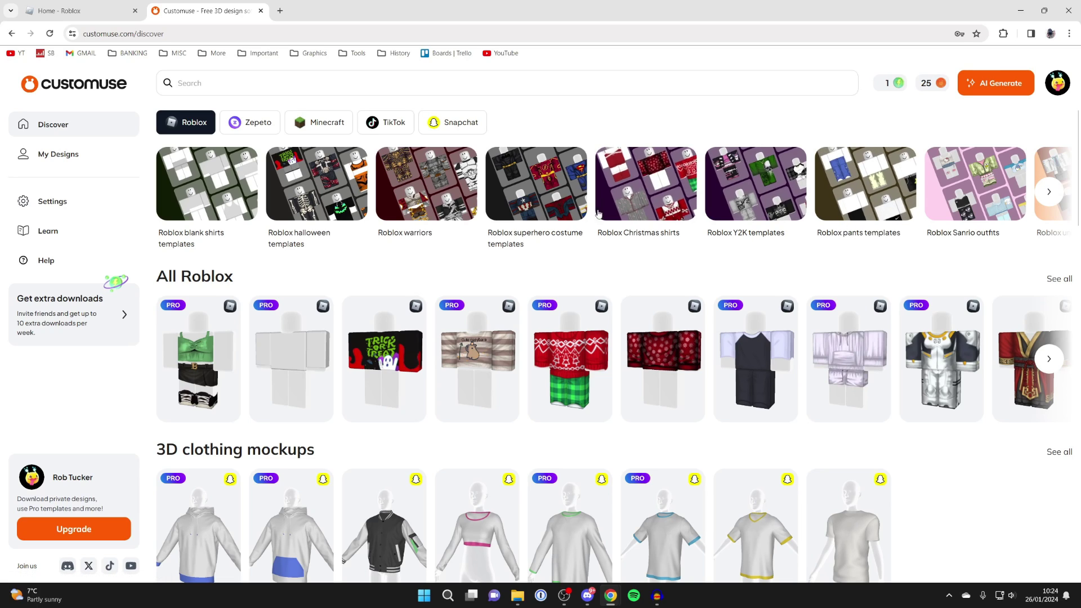
mouse_move(203, 304)
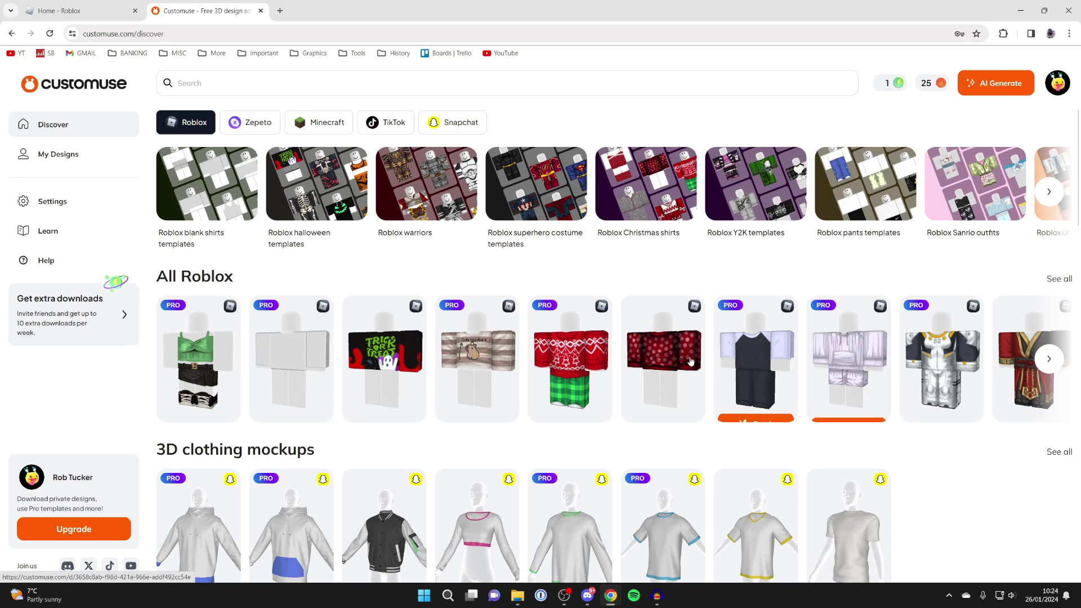
mouse_move(371, 361)
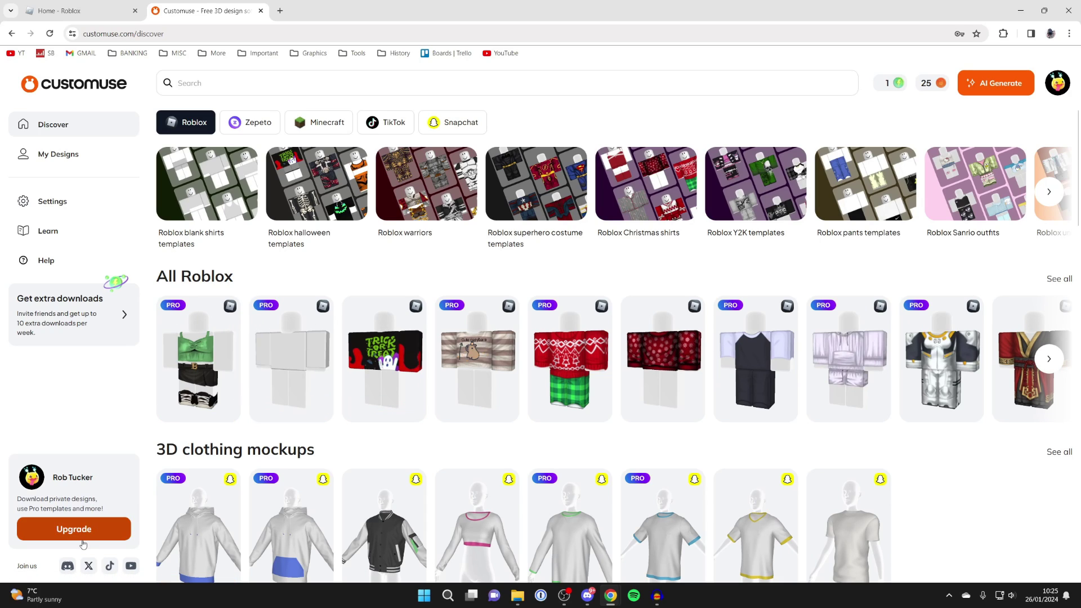
click(84, 540)
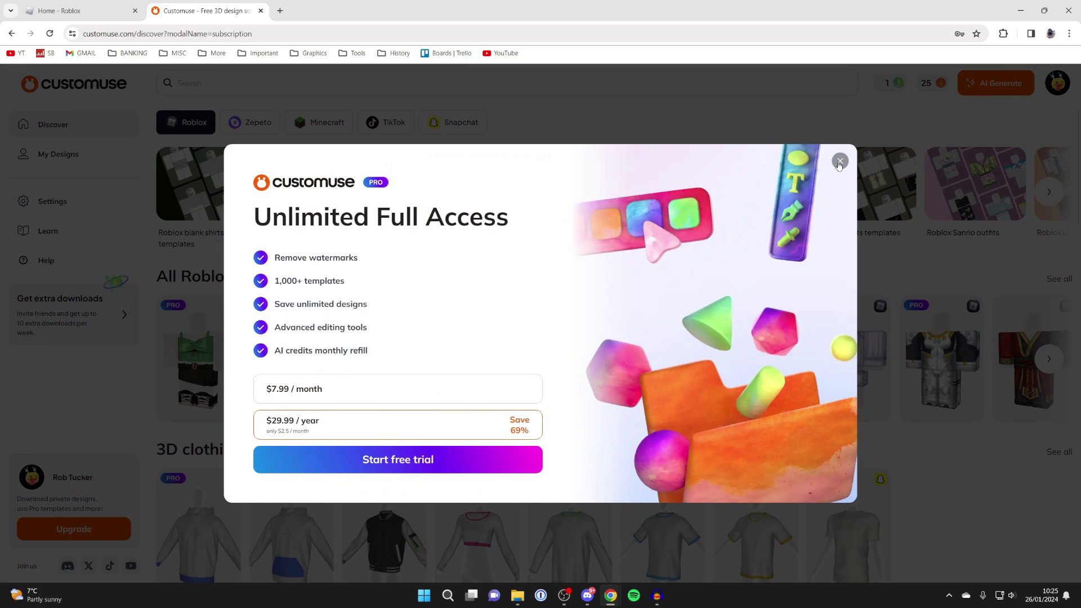
click(838, 162)
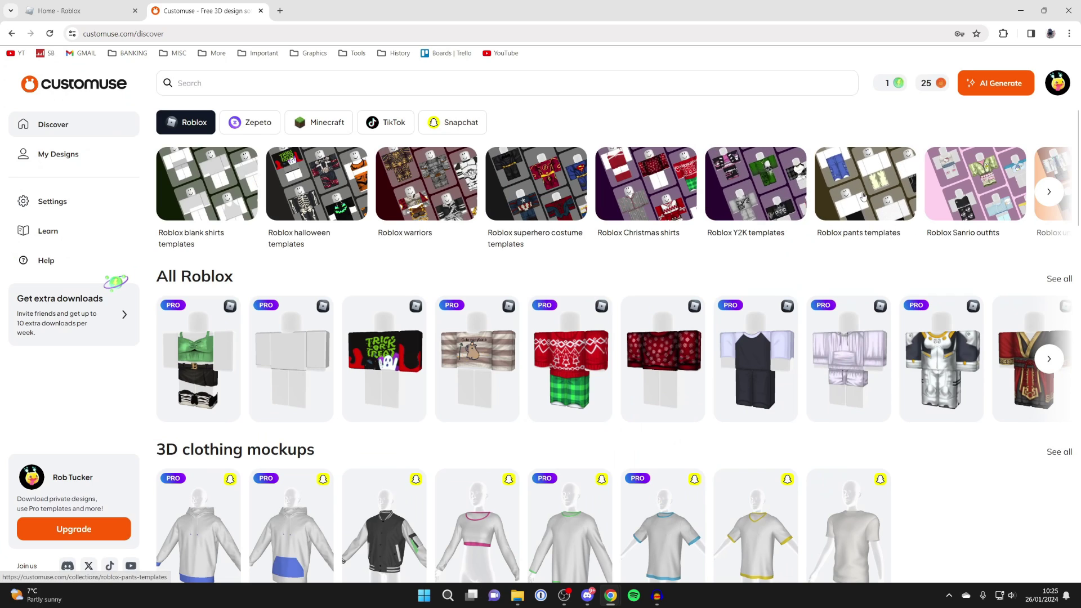
click(863, 196)
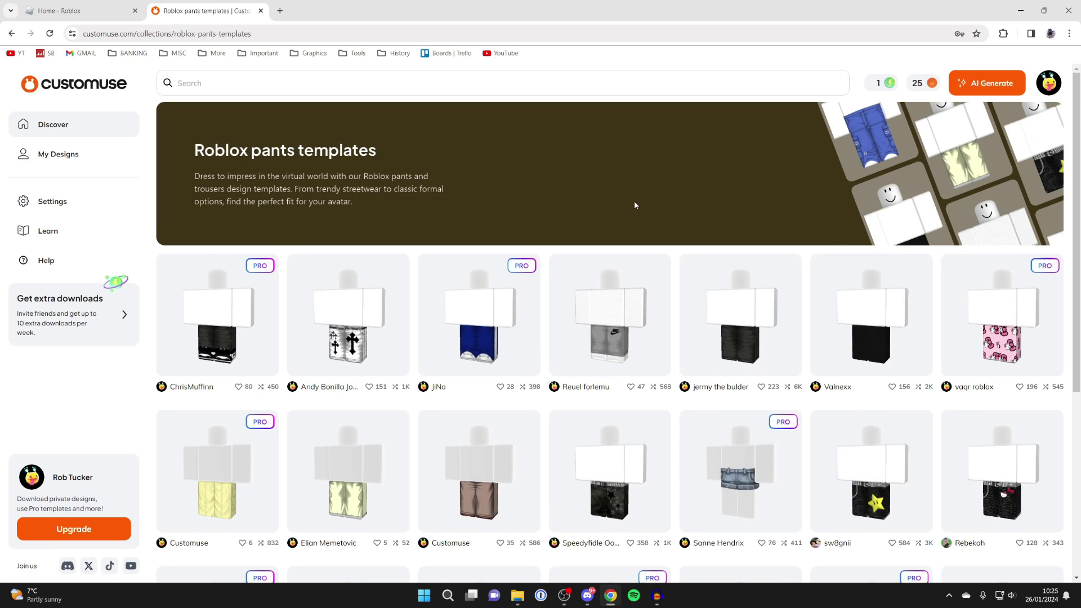
- Browse the pants templates and remix the Emo Boy Black Pants template
scroll(635, 203, down, 1)
scroll(634, 210, down, 1)
scroll(634, 210, up, 2)
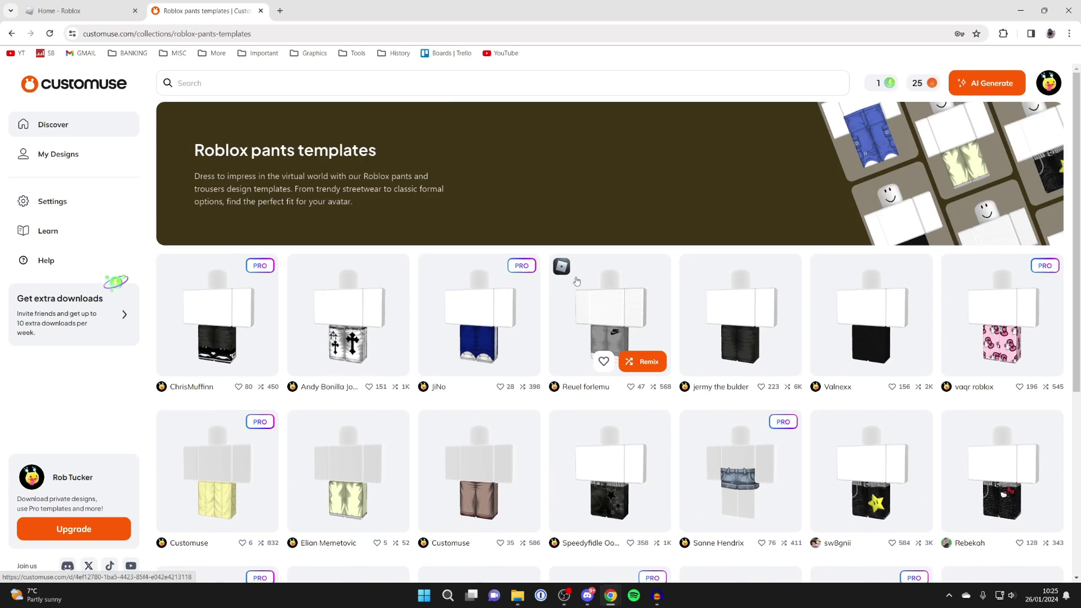
scroll(901, 450, down, 1)
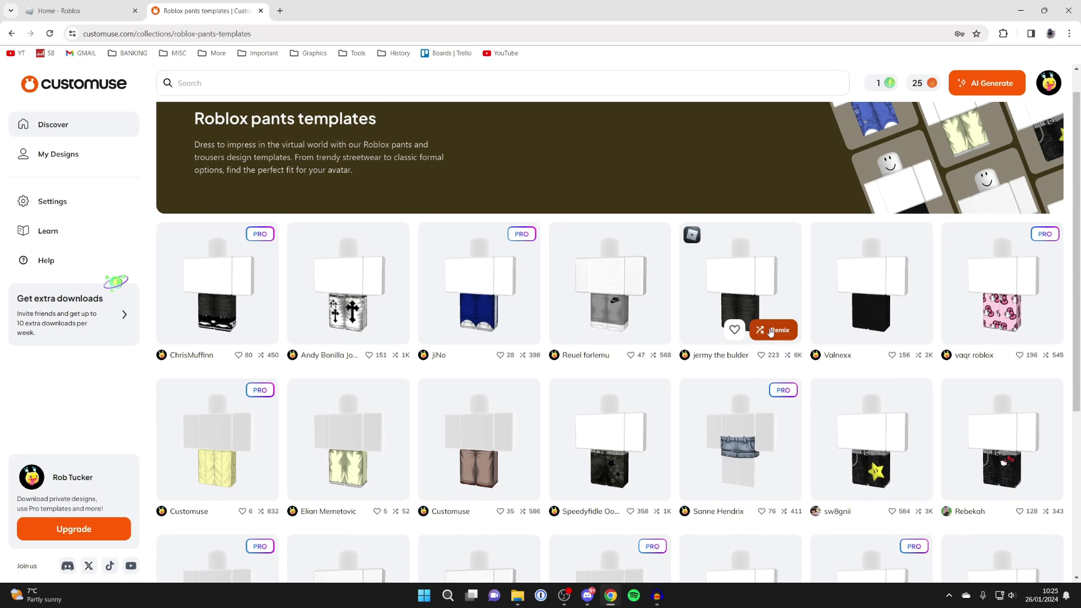
click(770, 331)
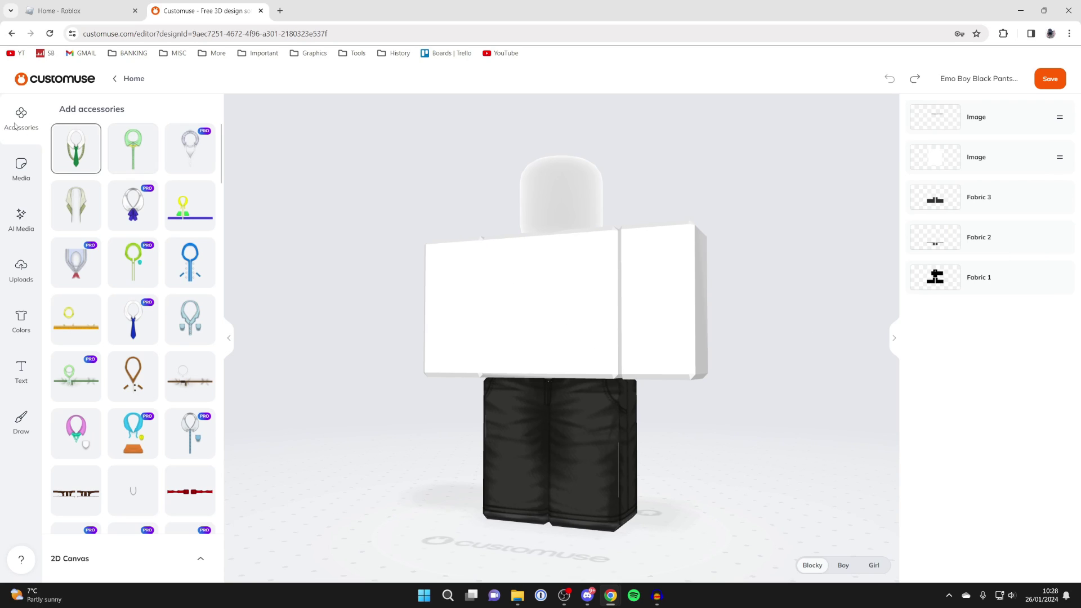
- Browse the Media library and show all Customuse emoji and logos
scroll(128, 257, down, 2)
scroll(128, 256, down, 8)
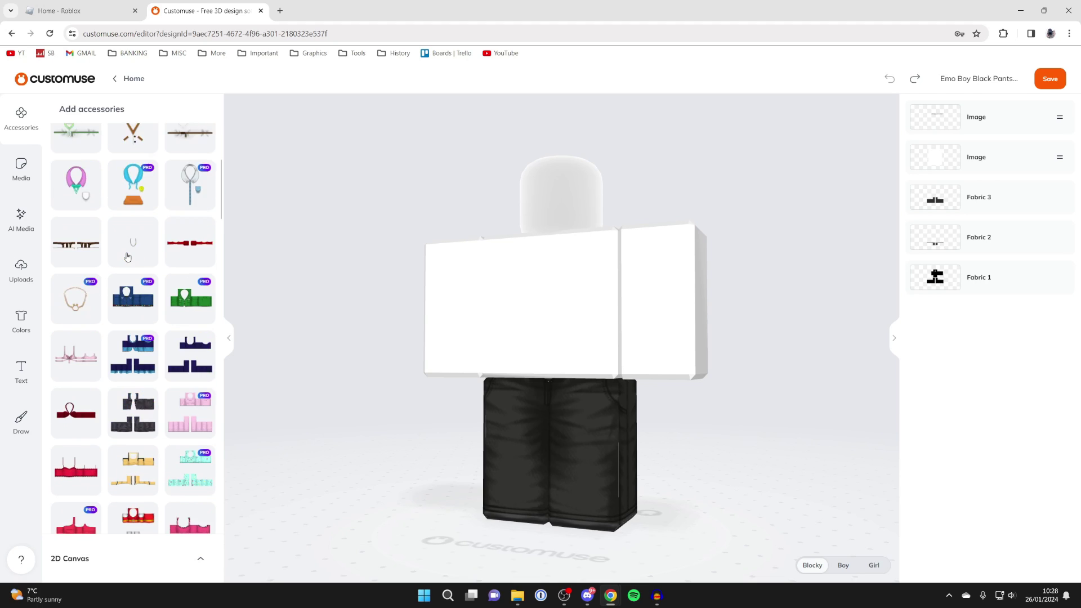
scroll(76, 206, up, 10)
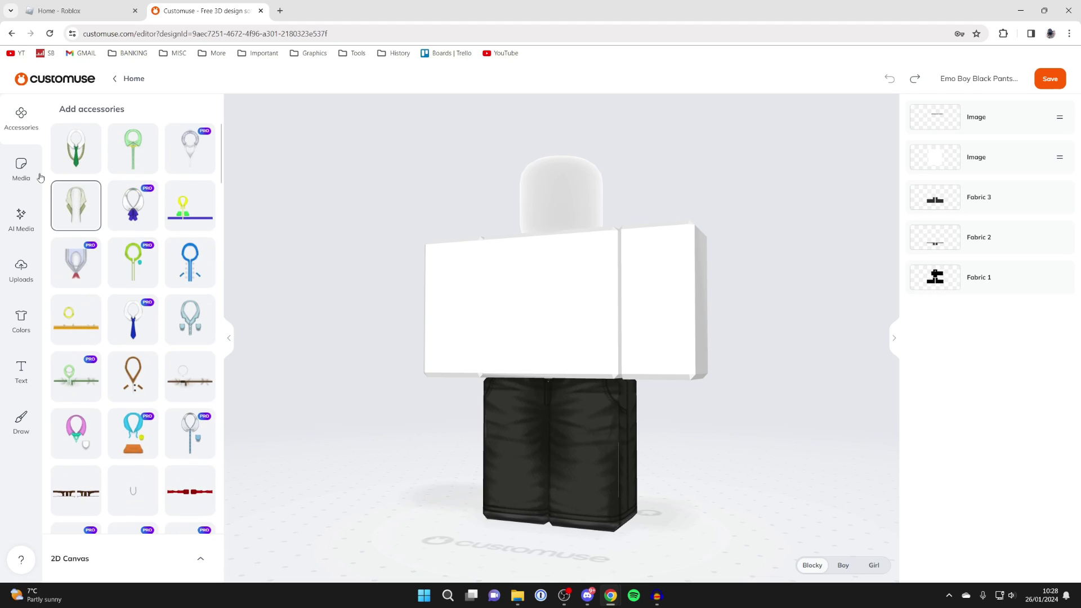
click(36, 174)
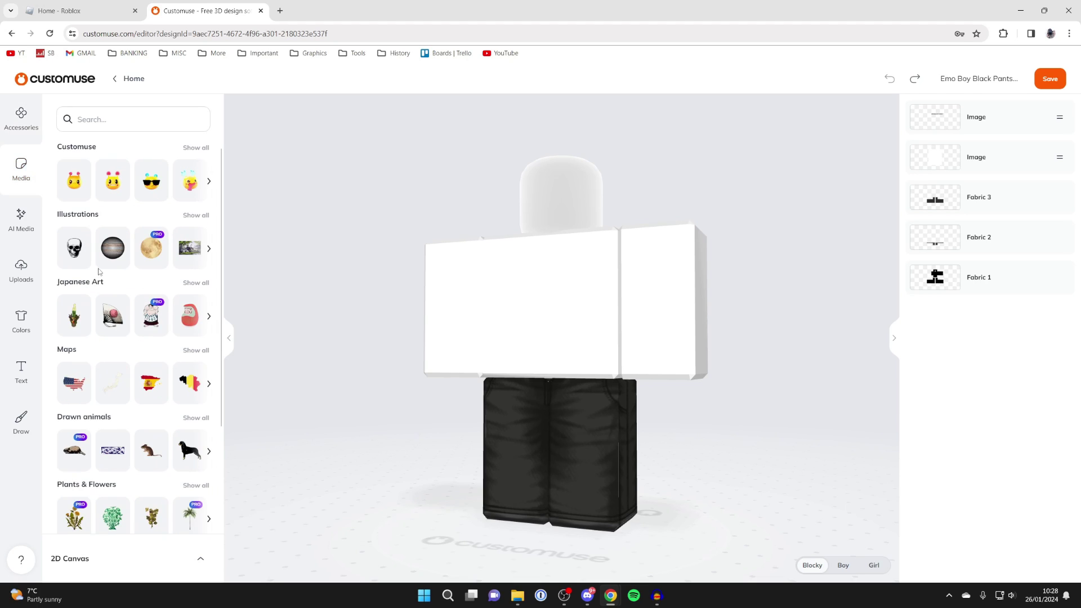
scroll(88, 245, down, 1)
click(90, 160)
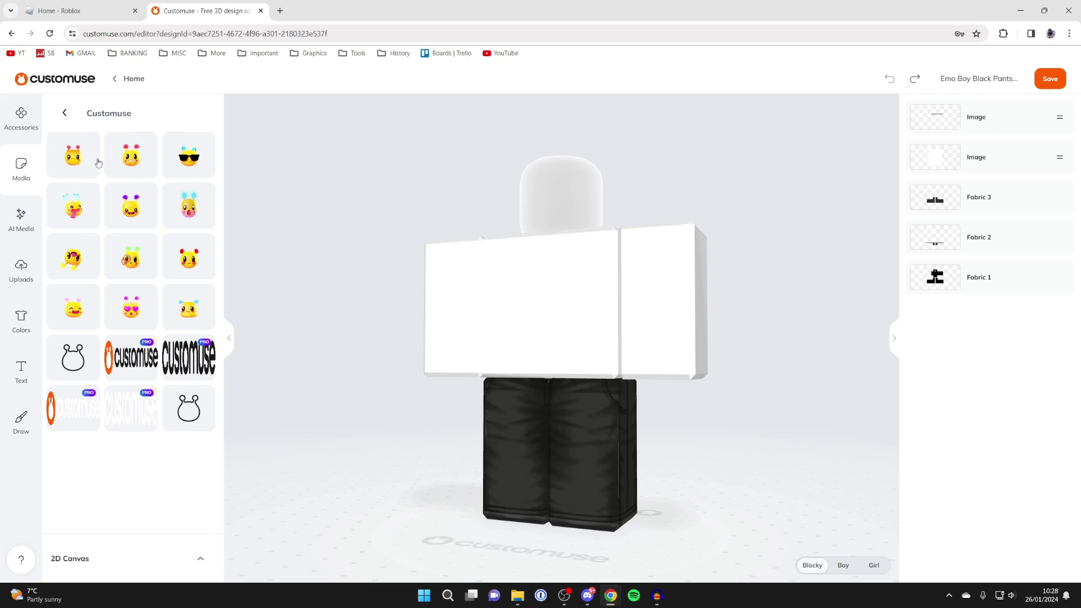
- Place the first yellow emoji as a small patch on the left pants leg
click(98, 163)
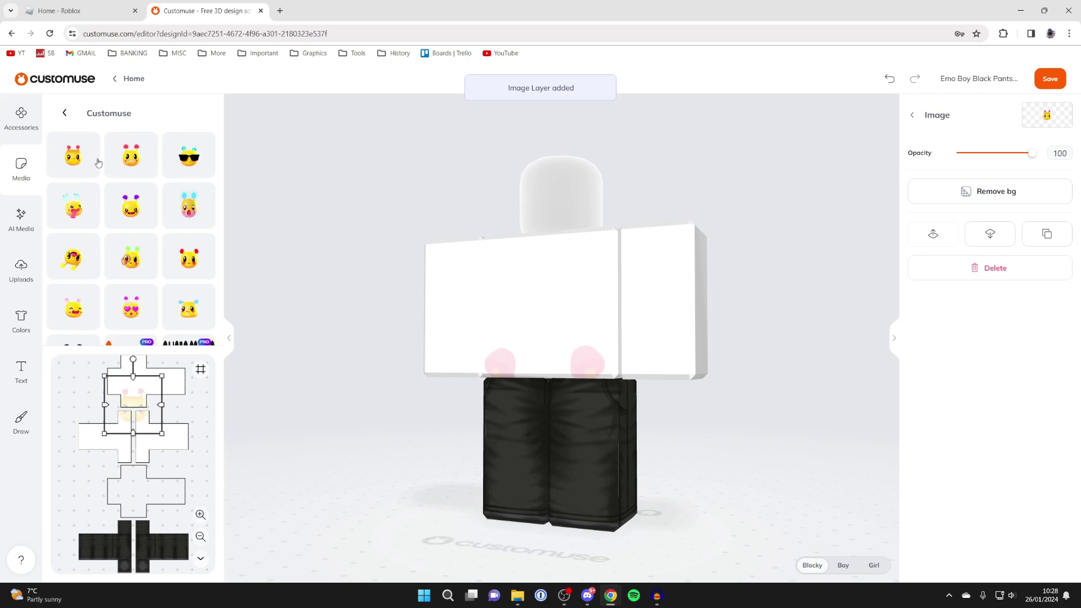
drag(125, 411, 119, 543)
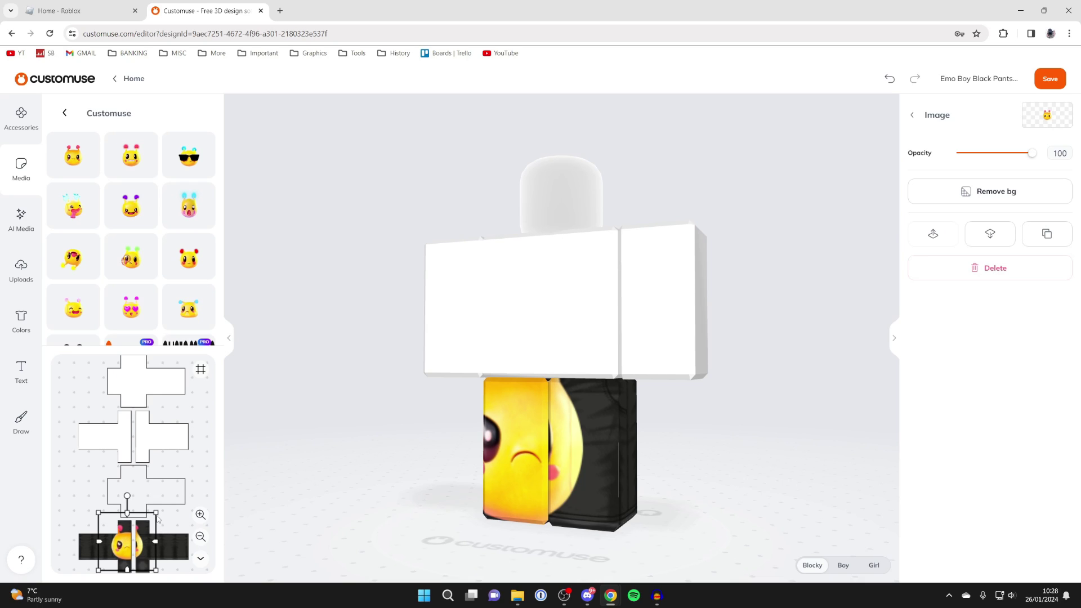
drag(150, 515, 121, 538)
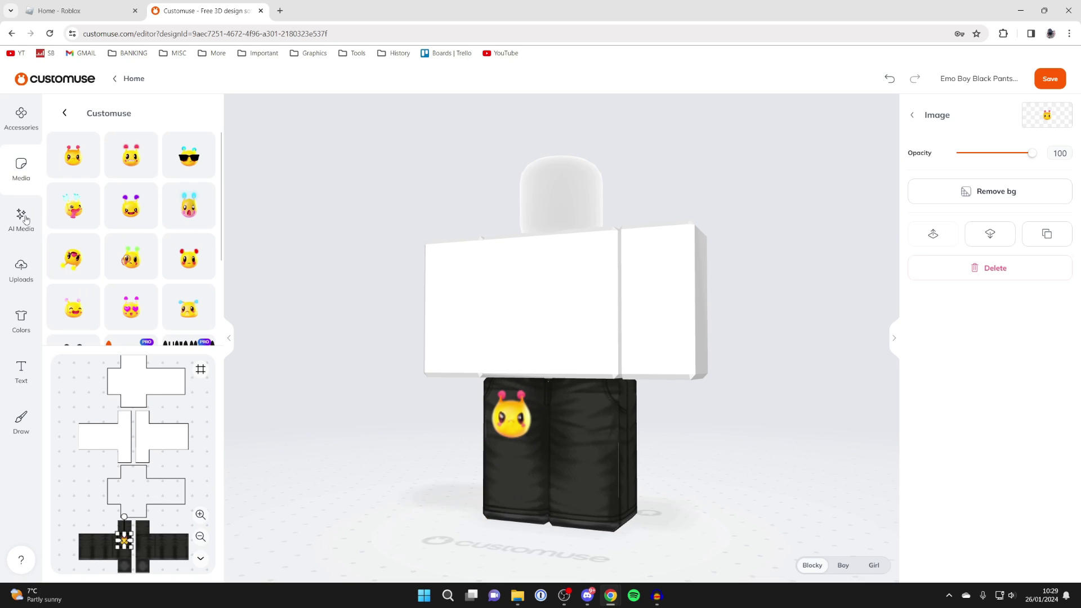
click(23, 215)
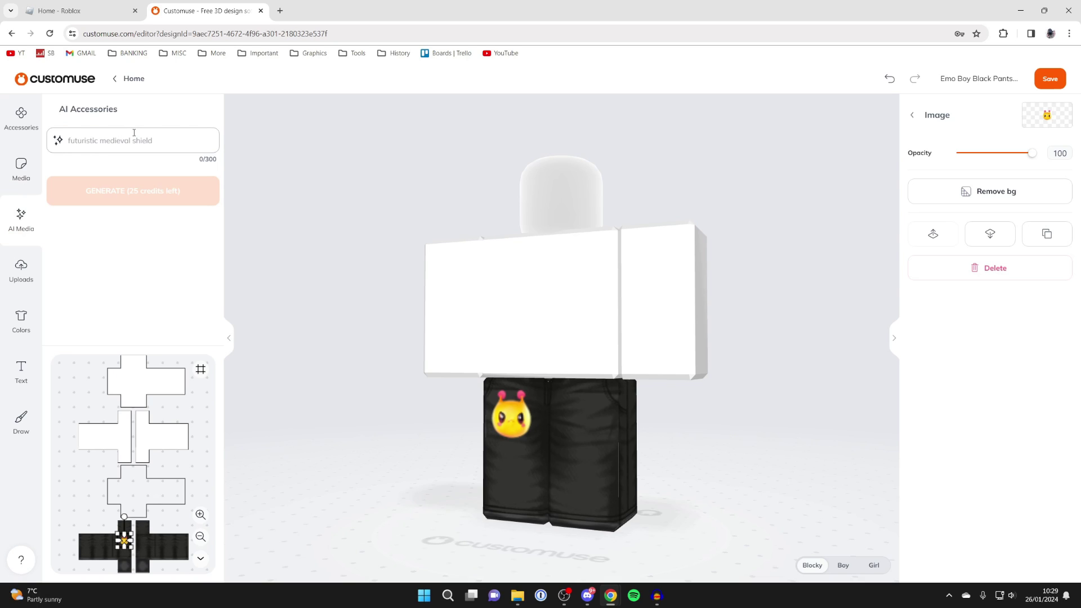
- Generate AI accessory images from the prompt 'white diamond for trouser'
text(white diamond for trouser)
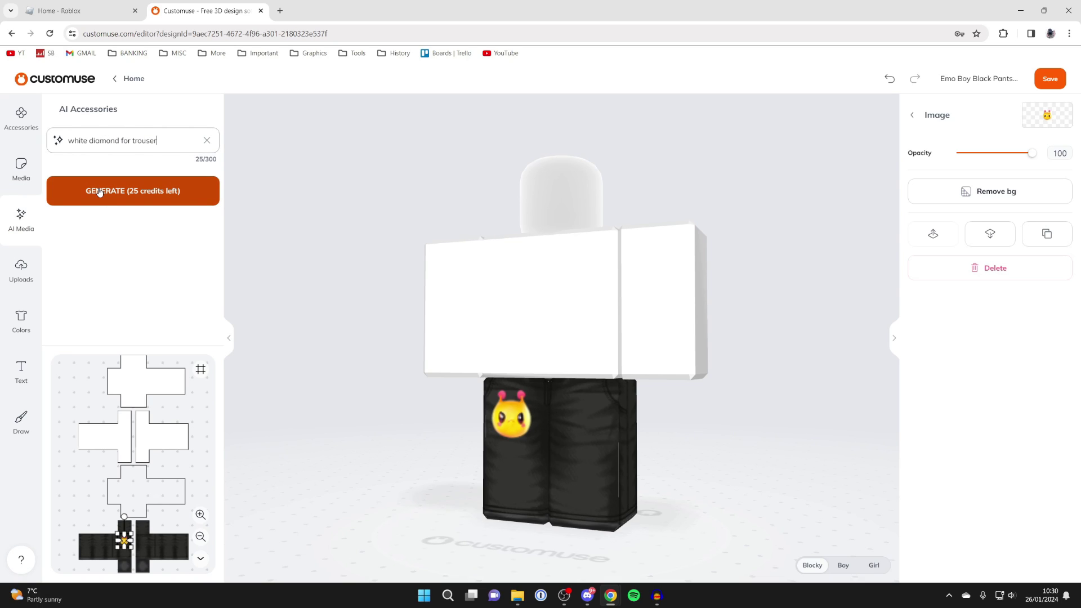
click(99, 191)
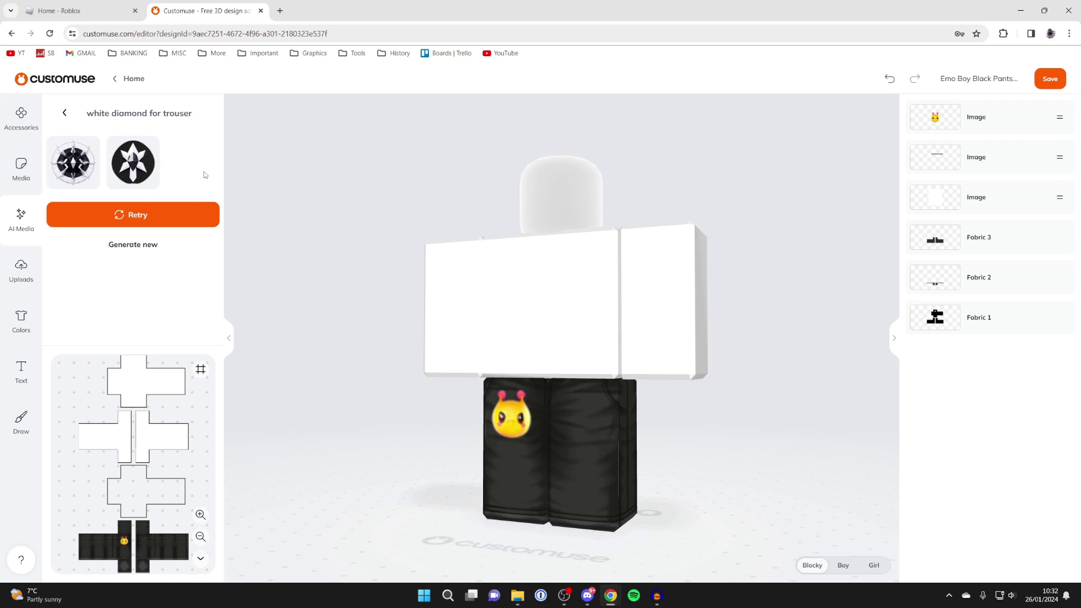
- Add the uploaded GR logo and shrink it onto the right pants leg
click(32, 265)
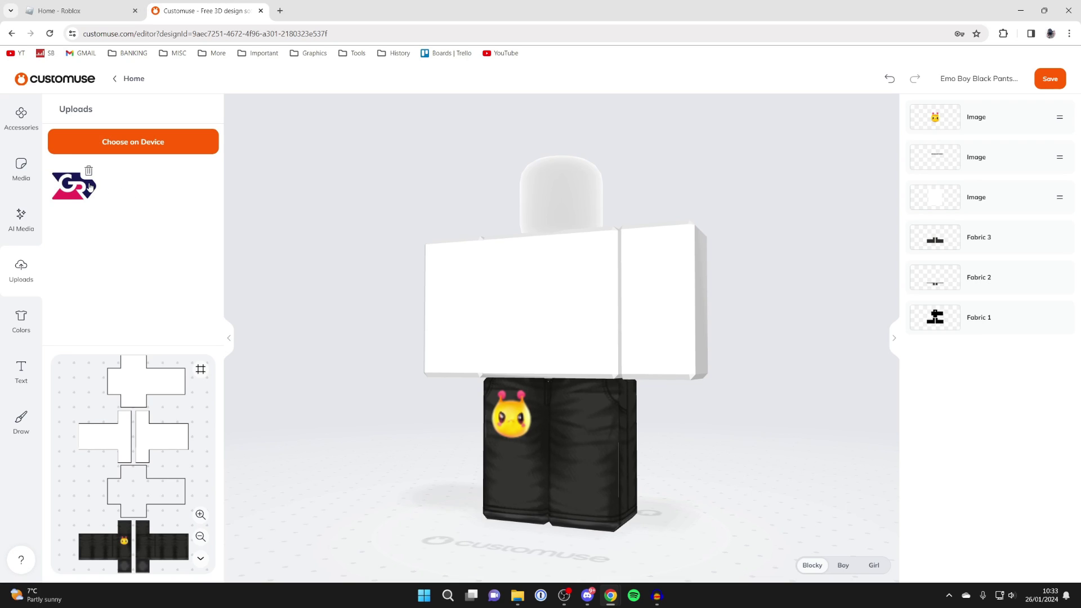
click(76, 194)
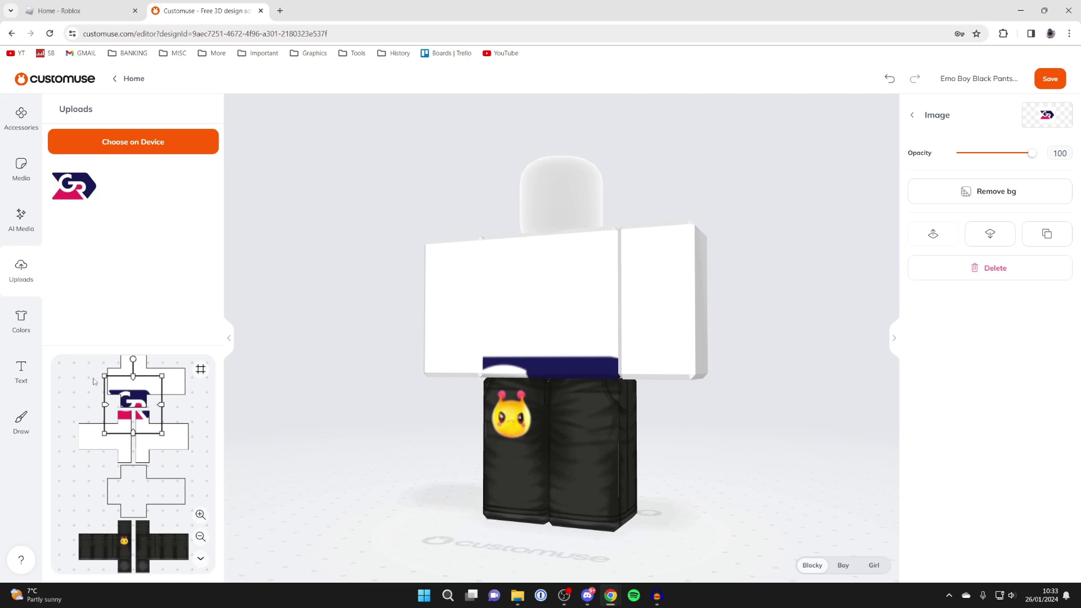
drag(154, 384, 120, 509)
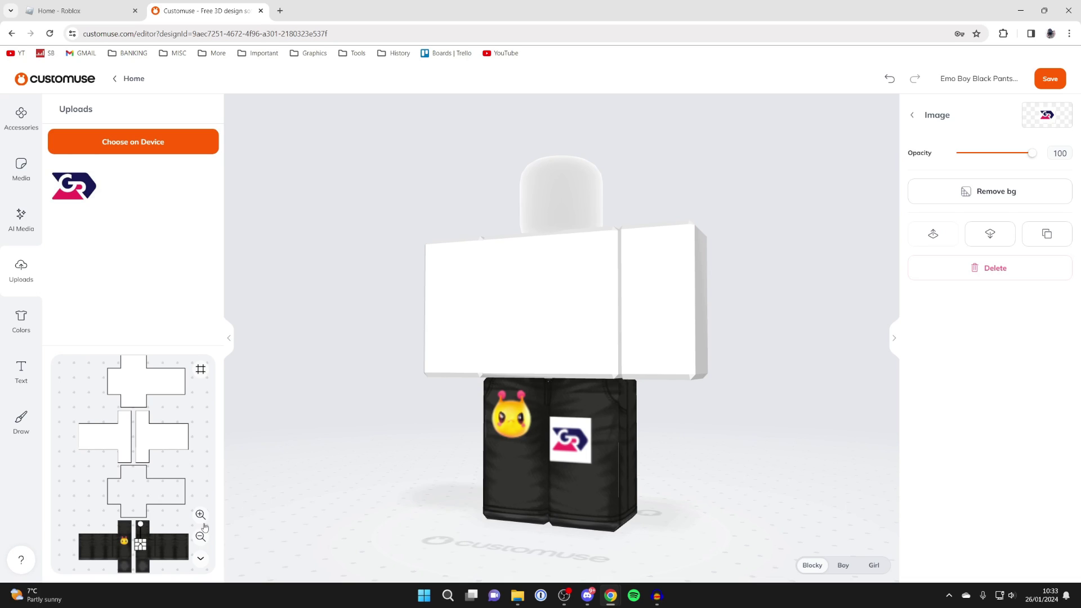
- Nudge the GR logo slightly higher on the leg beside the emoji
click(201, 514)
click(201, 515)
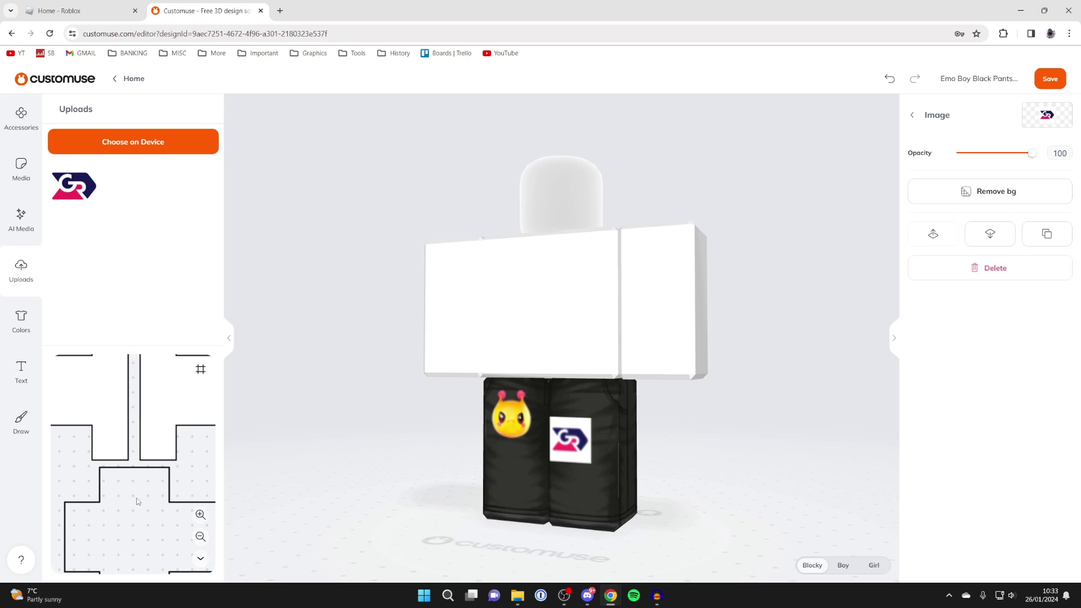
scroll(138, 501, down, 3)
click(156, 493)
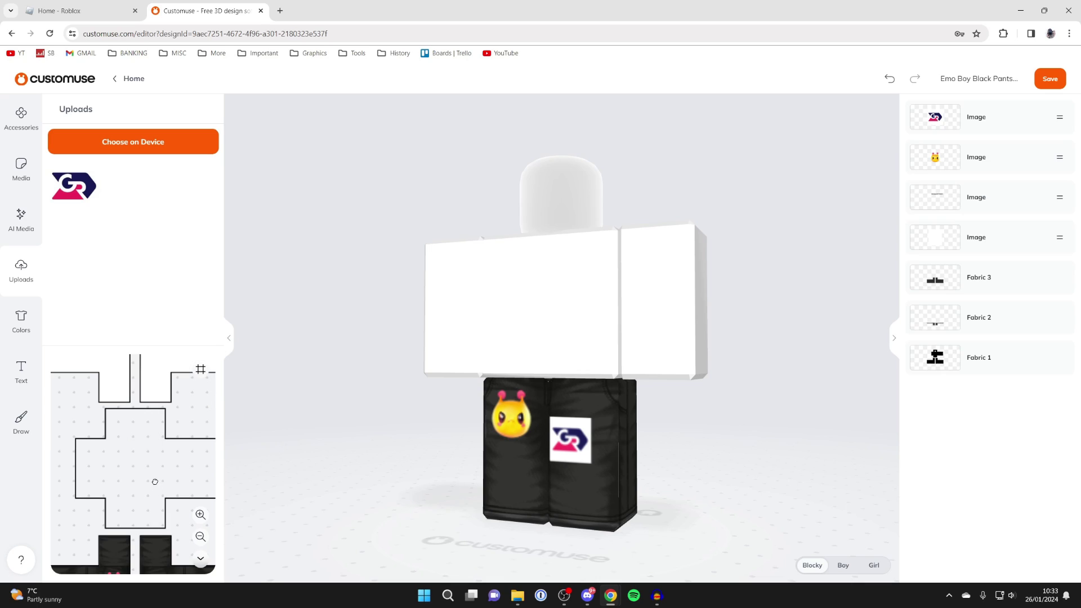
drag(155, 482, 140, 398)
drag(148, 365, 149, 358)
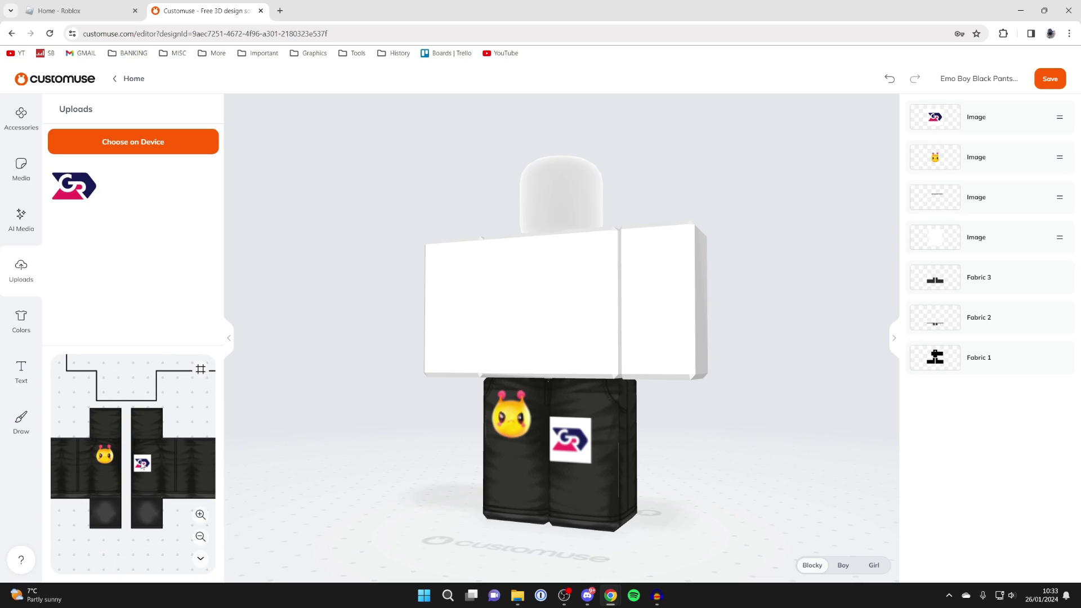
drag(142, 466, 146, 457)
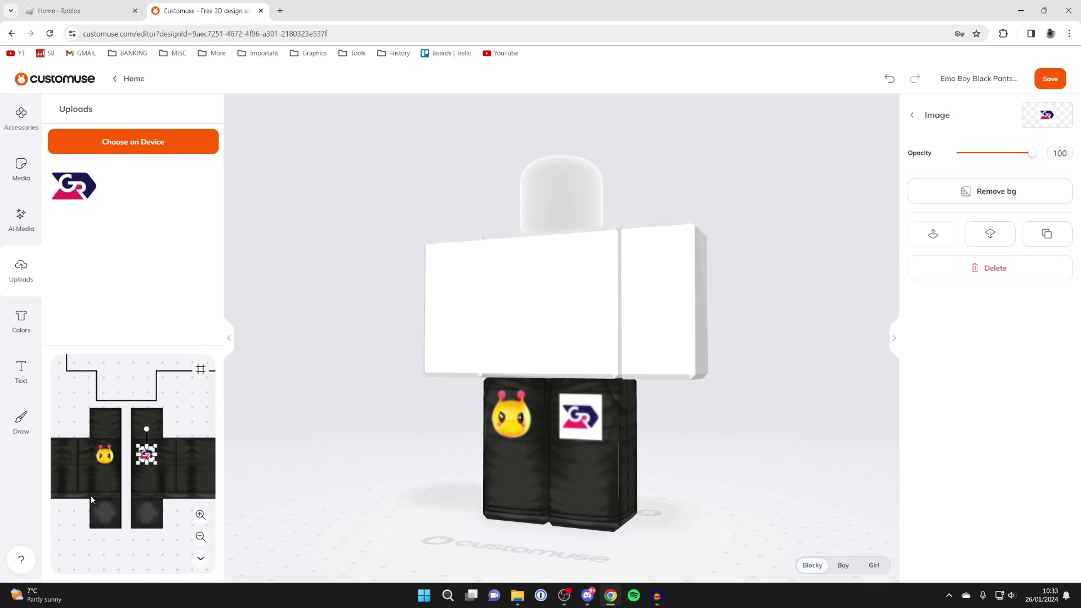
click(33, 324)
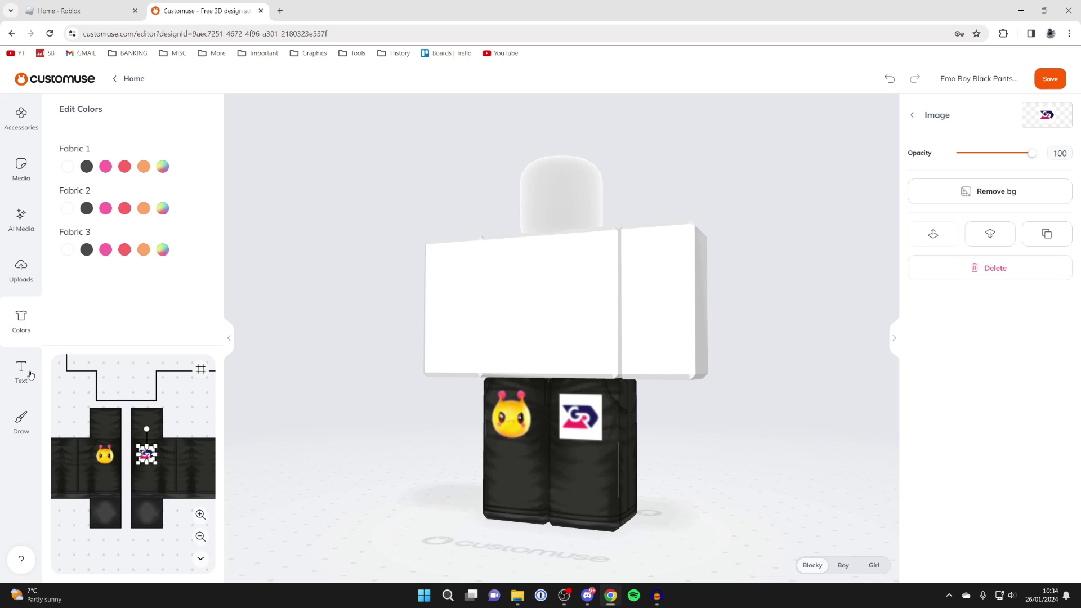
- Browse the text styles and drawing brushes, then save the Emo Boy Black Pants + belt outfit
click(22, 369)
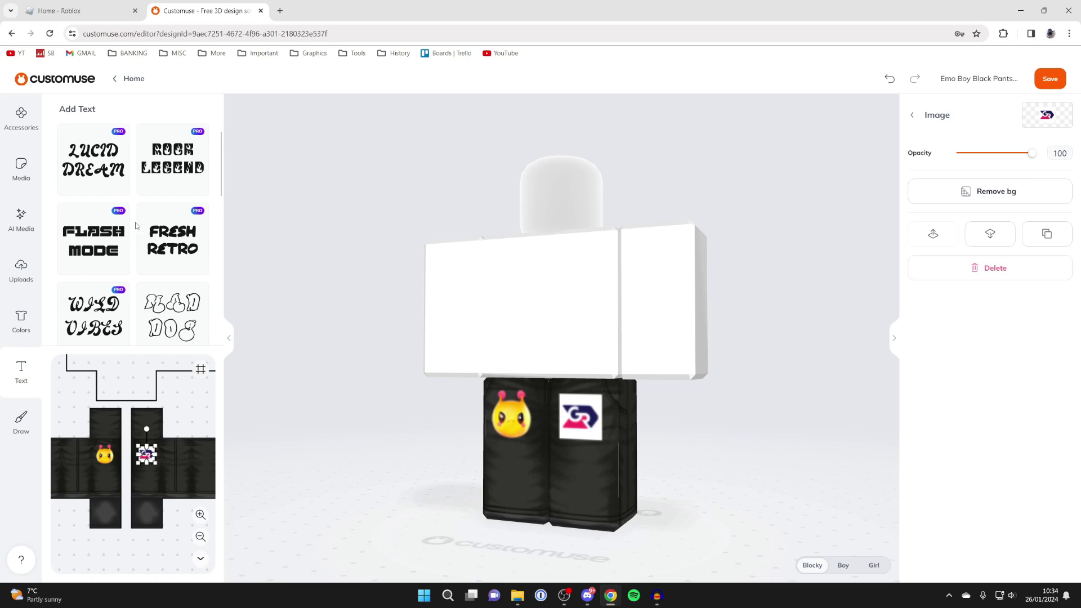
scroll(135, 225, down, 8)
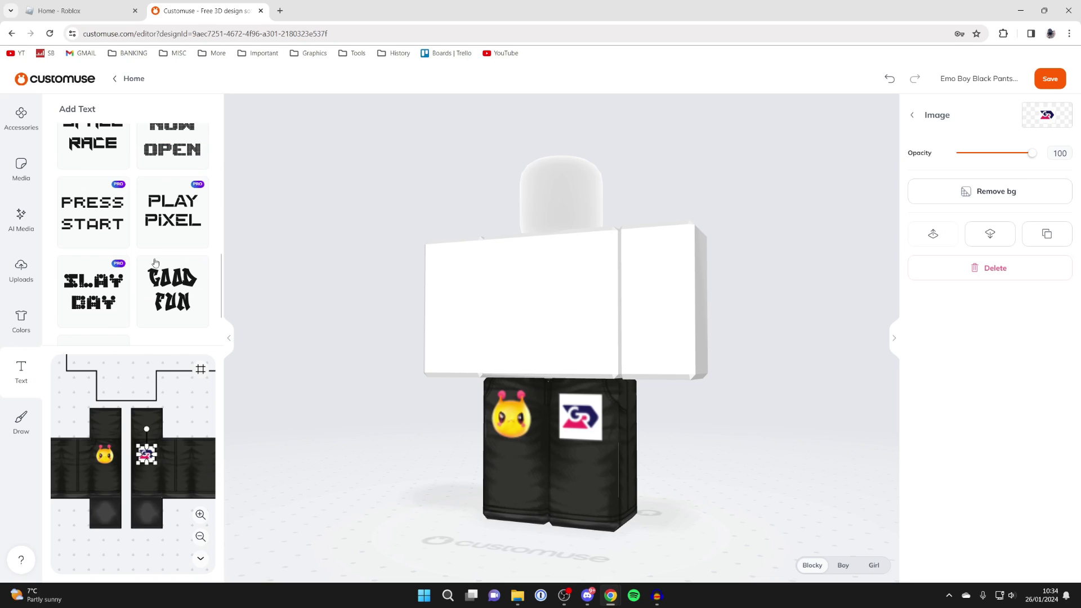
scroll(152, 270, up, 8)
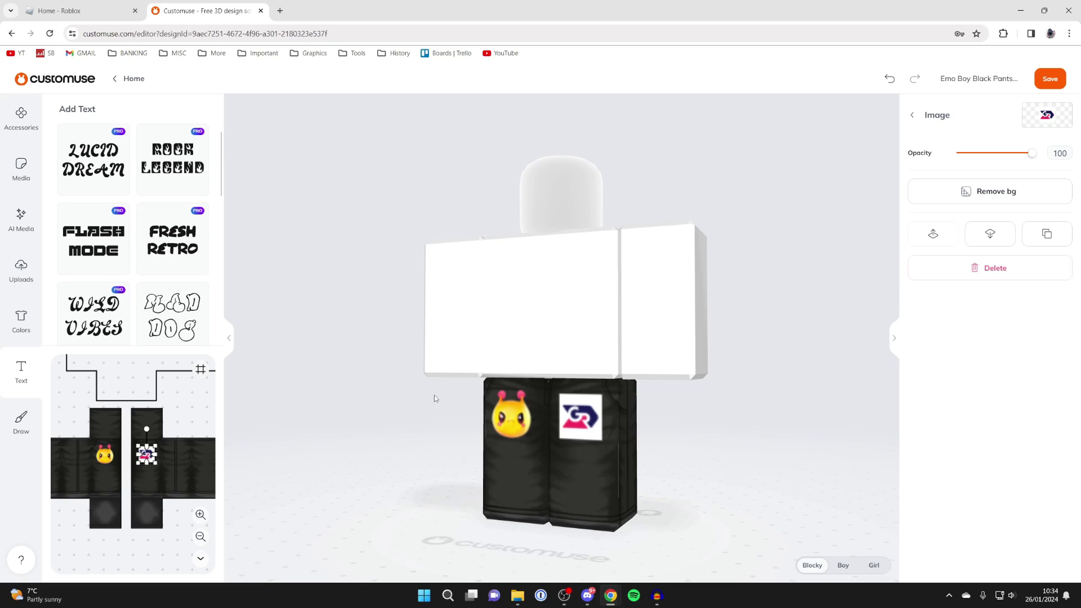
click(16, 428)
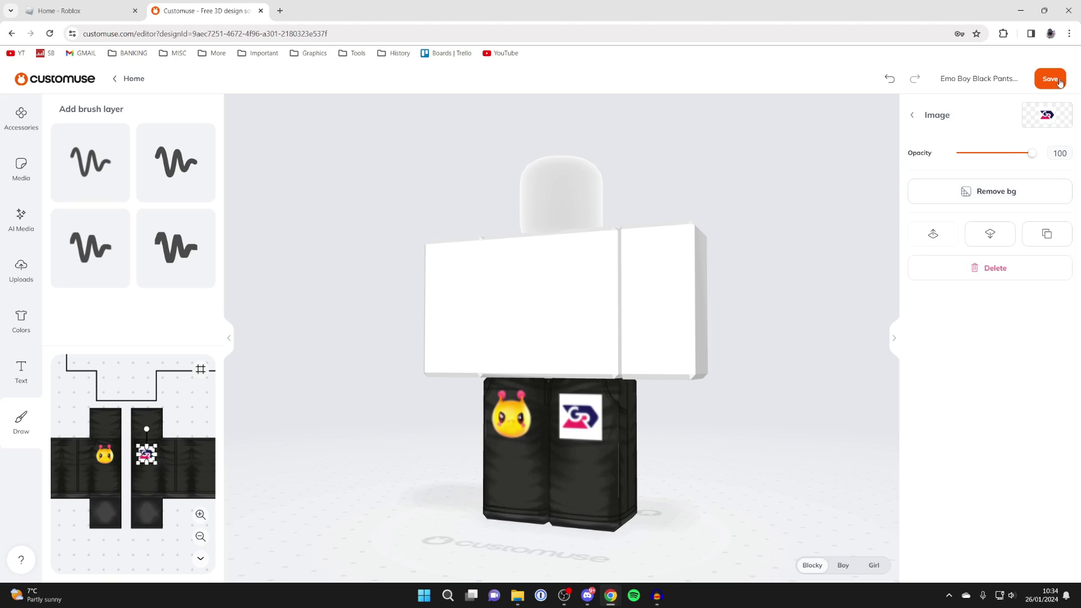
click(1060, 82)
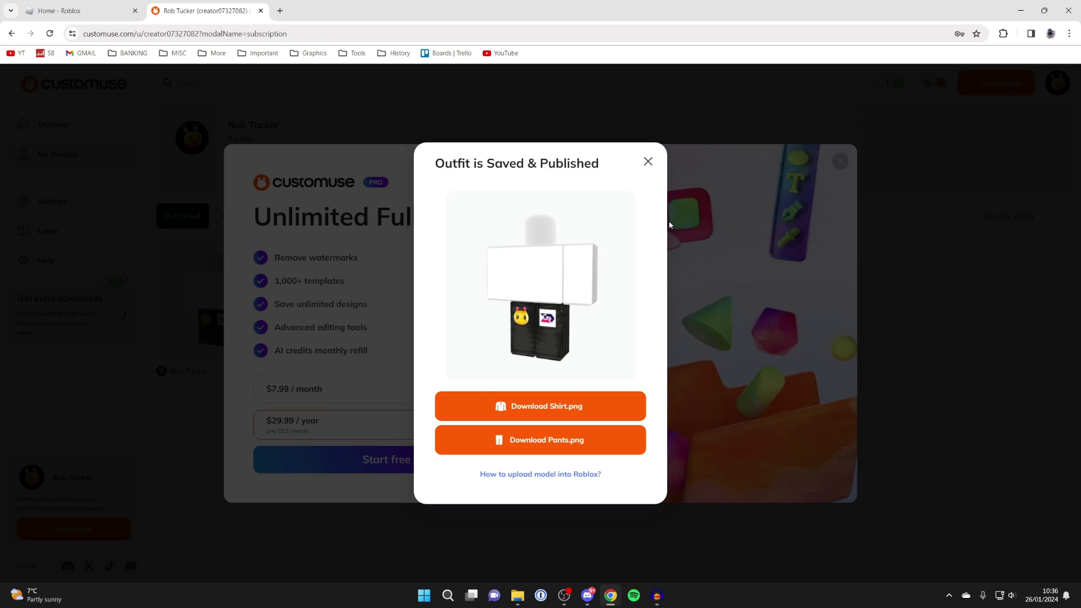
- Download Pants.png and dismiss the saved-outfit and subscription popups
click(535, 442)
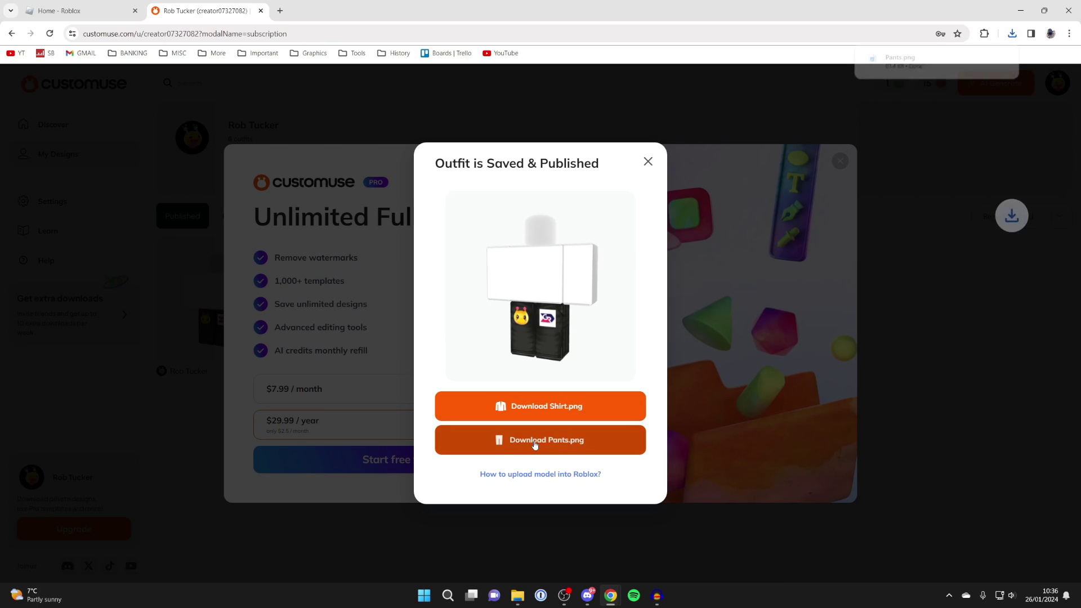
click(648, 162)
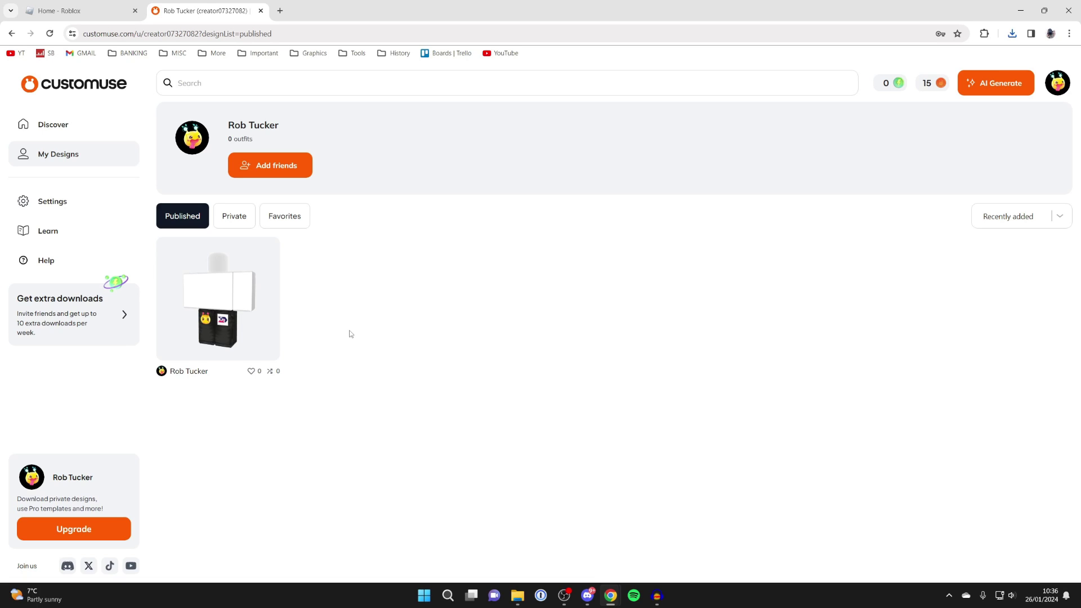
- In Creator Hub, filter Avatar Items to Classic Pants and start a new asset upload
key(ctrl+shift+Tab)
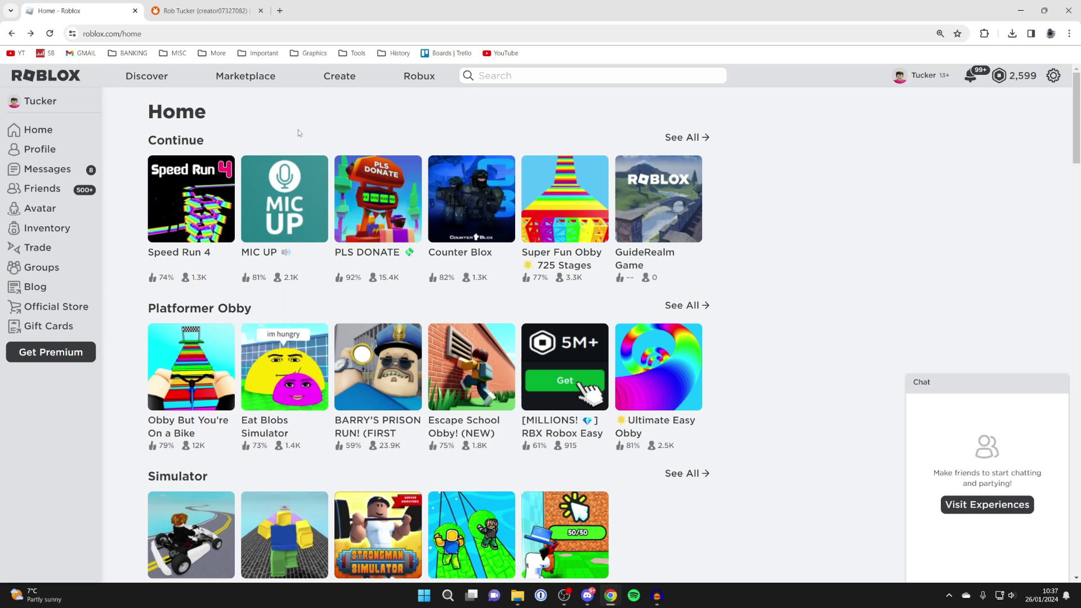
click(335, 82)
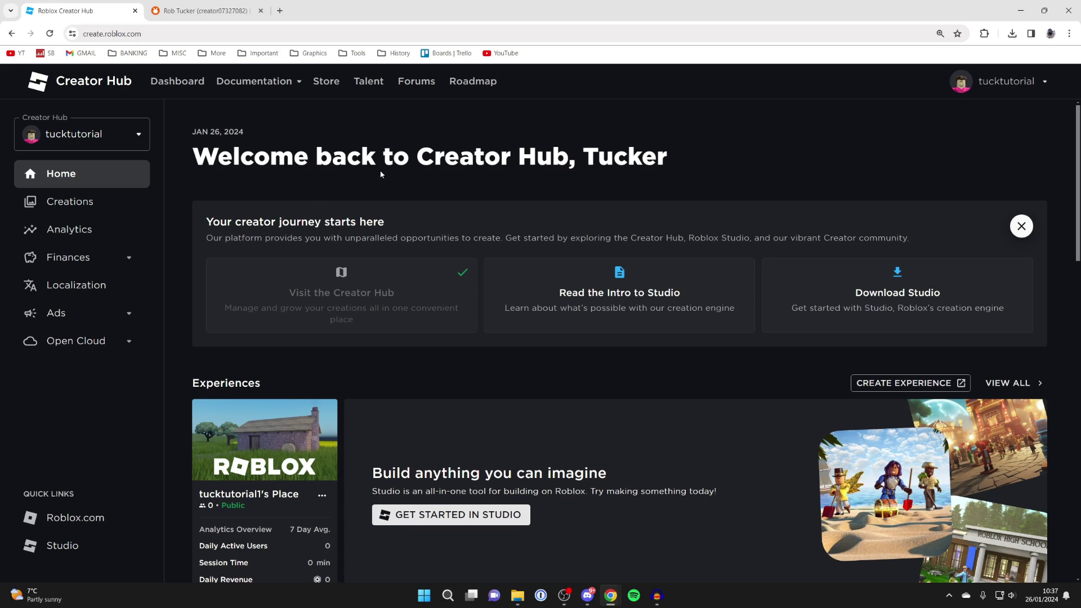
click(91, 208)
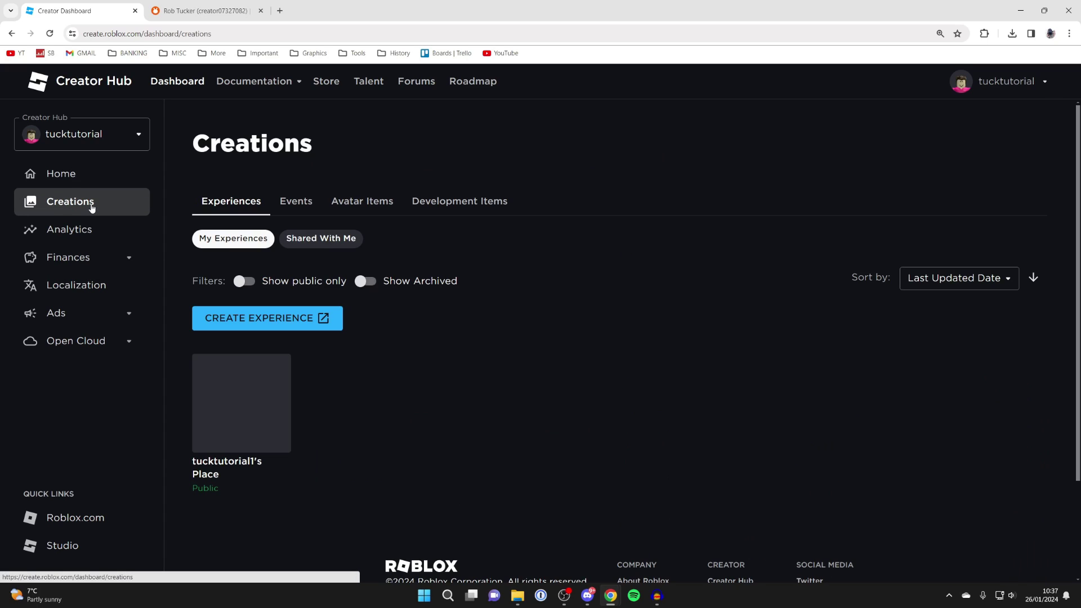
click(362, 204)
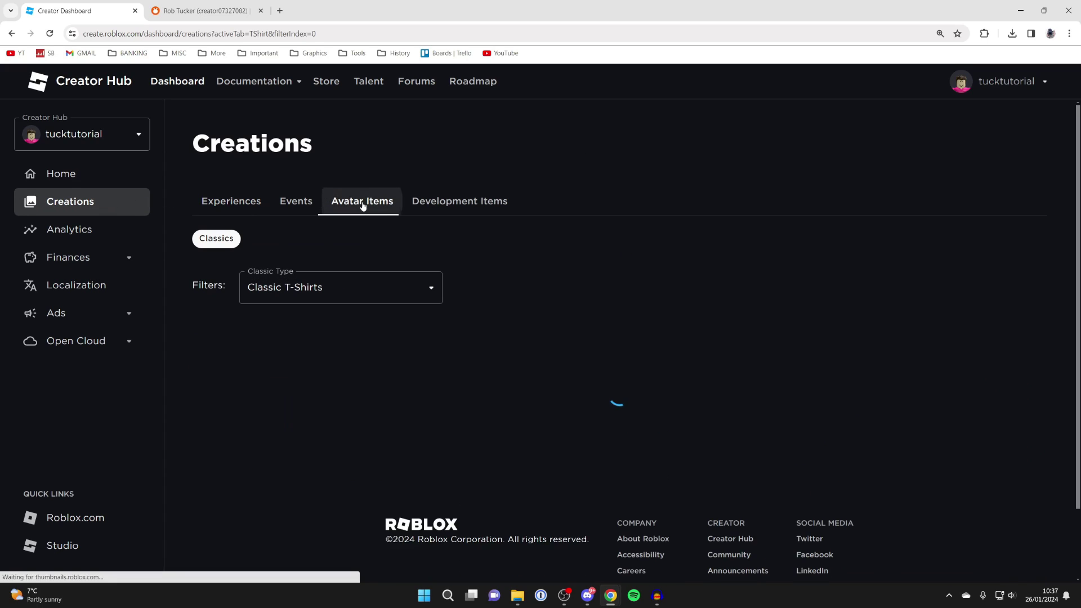
click(306, 287)
click(315, 364)
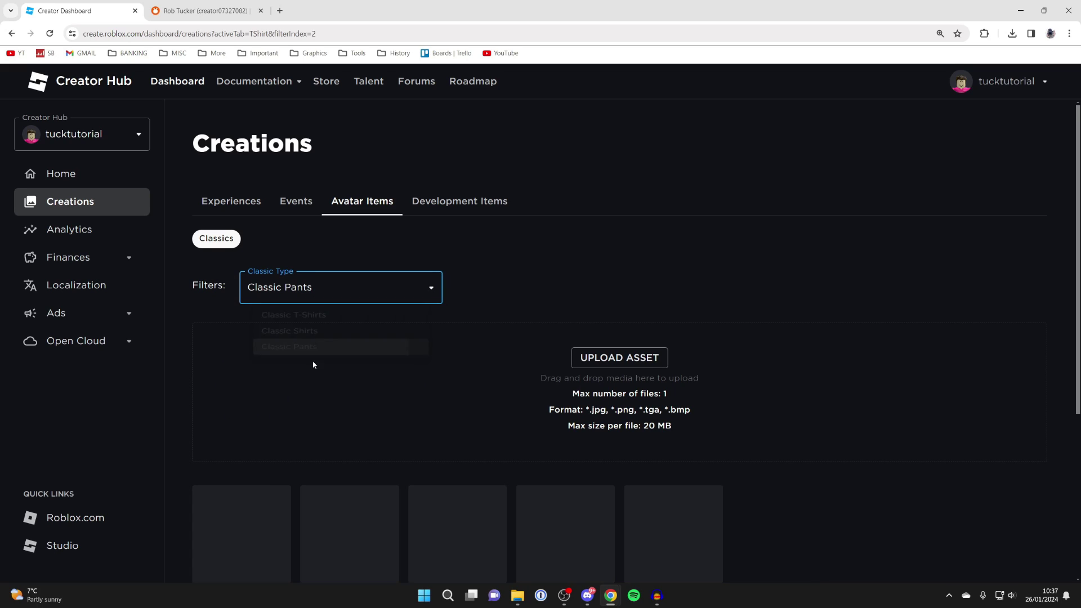
click(292, 360)
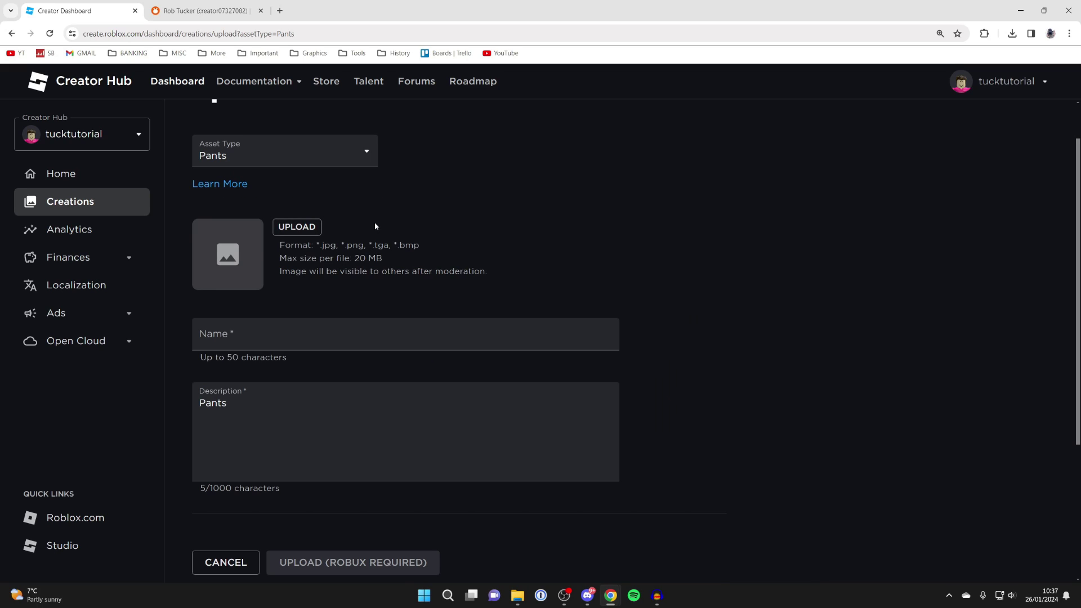
- Select Pants.png from Downloads as the pants image
click(304, 231)
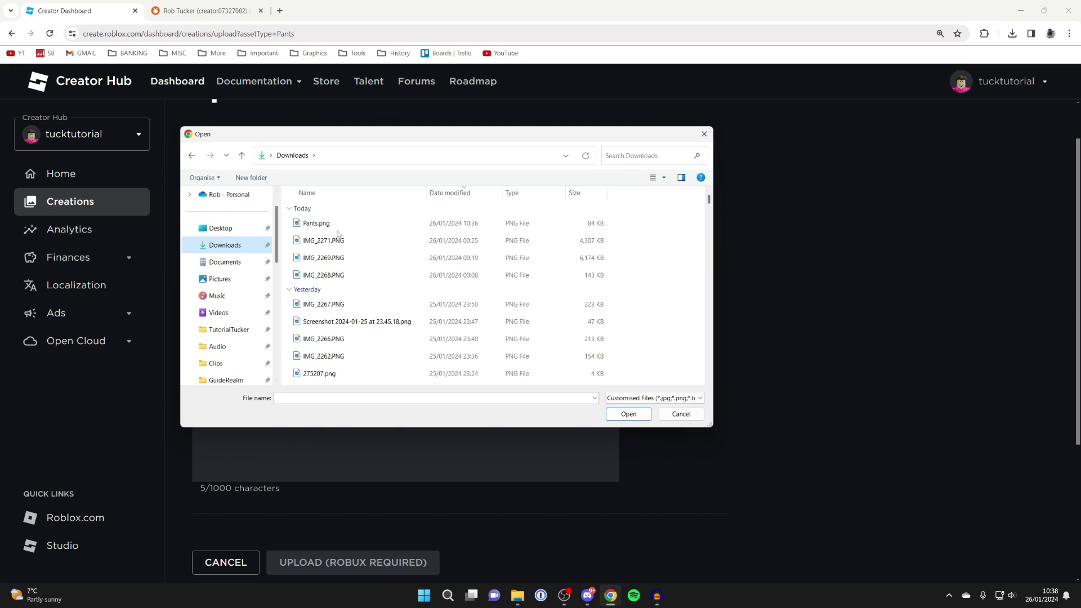
click(319, 225)
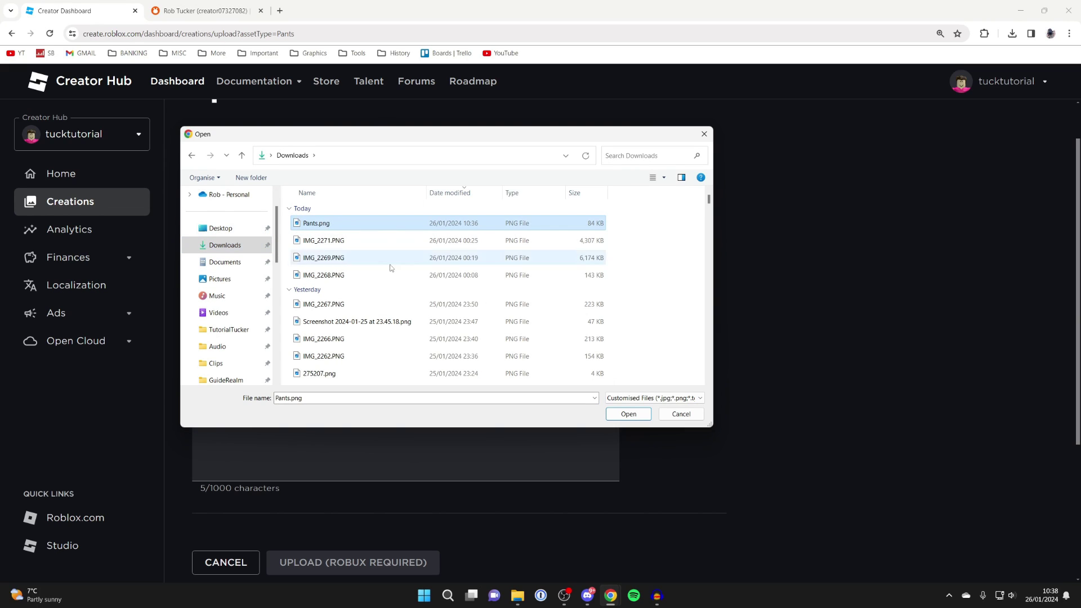
click(628, 413)
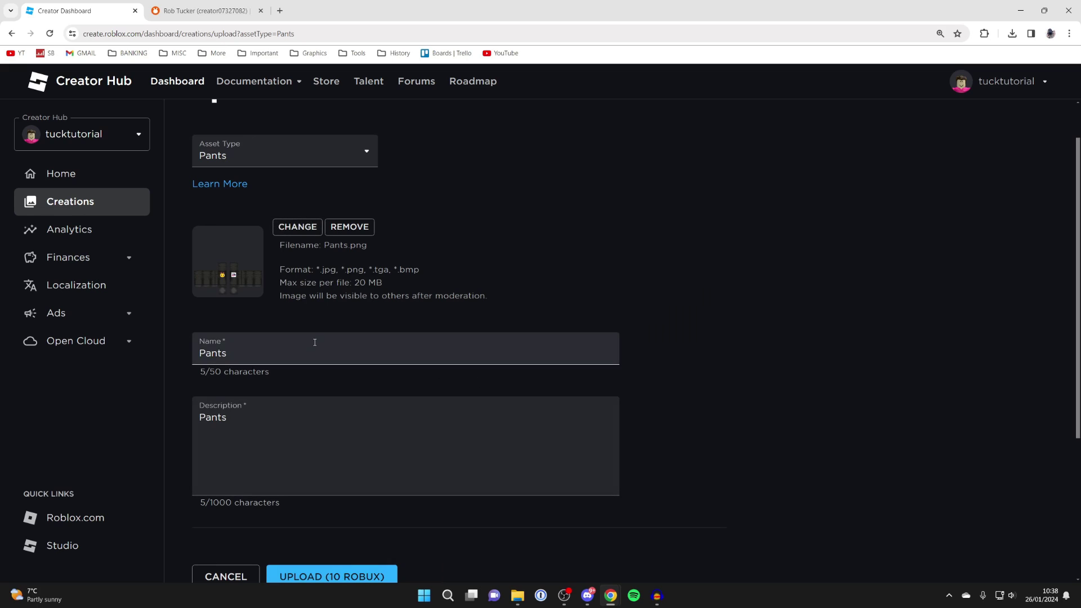
- Name the item 'GuideRealm Pants' and upload it for 10 Robux
click(253, 353)
key(ctrl+a)
text(GuideRealm Pants)
scroll(261, 363, down, 1)
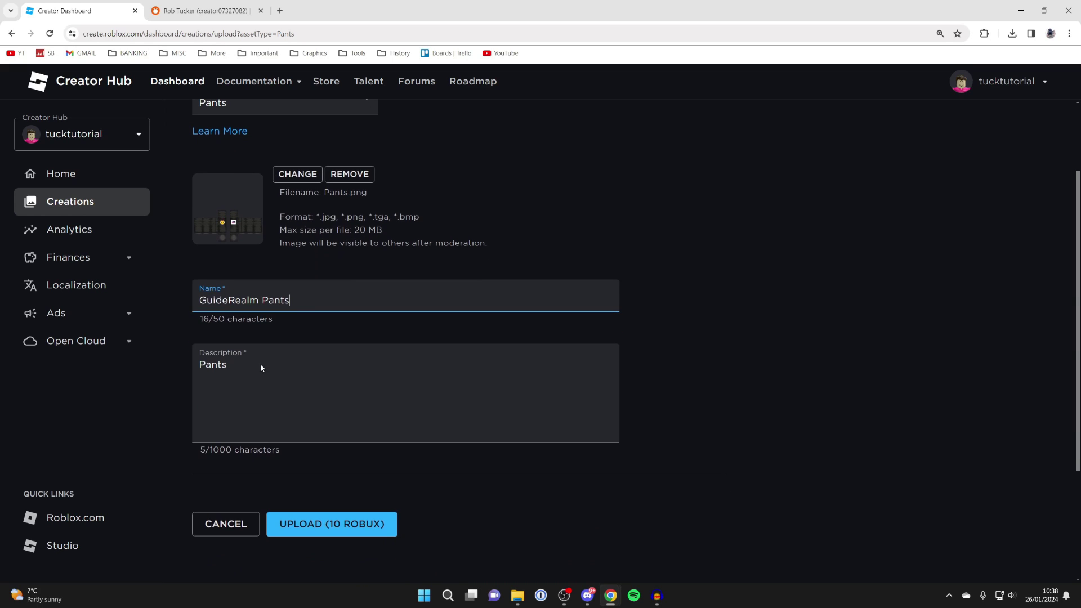
click(332, 527)
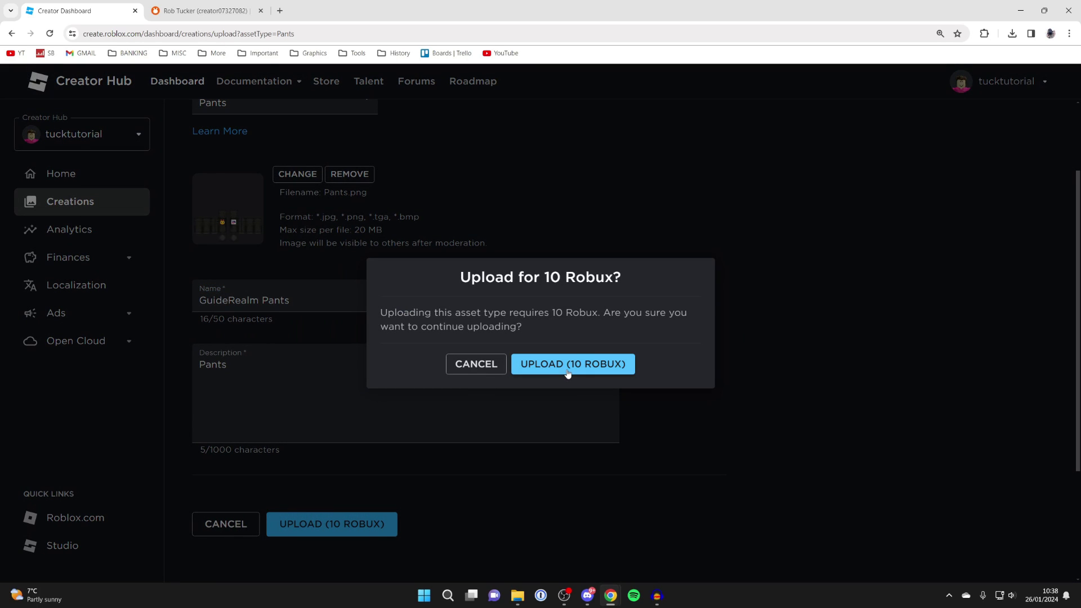
click(604, 365)
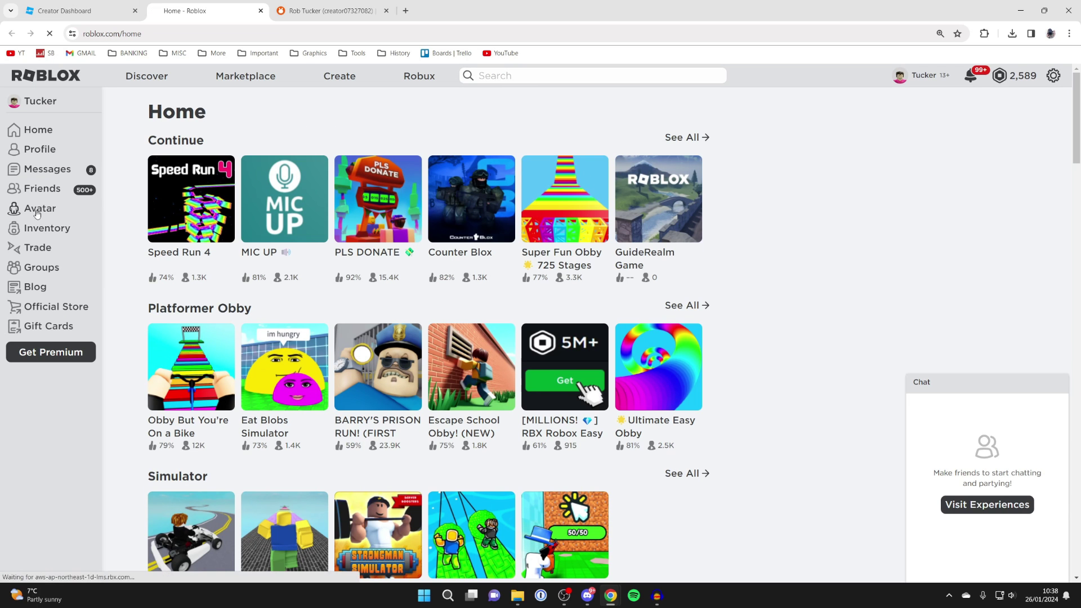
- Equip the GuideRealm Pants on the avatar, check them in 3D, then return to Customuse's My Designs
click(37, 211)
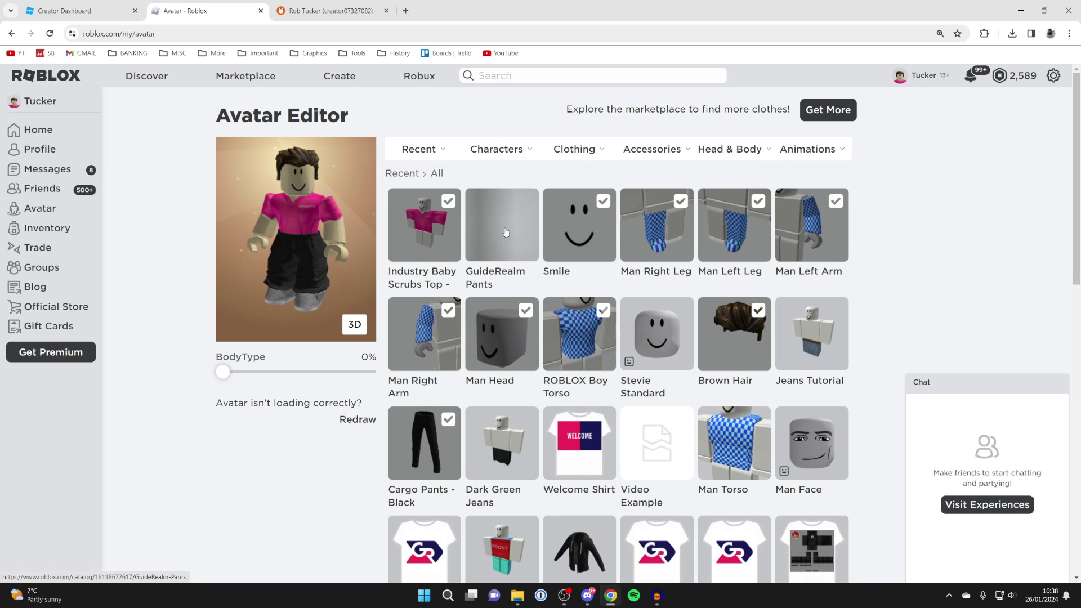
click(522, 206)
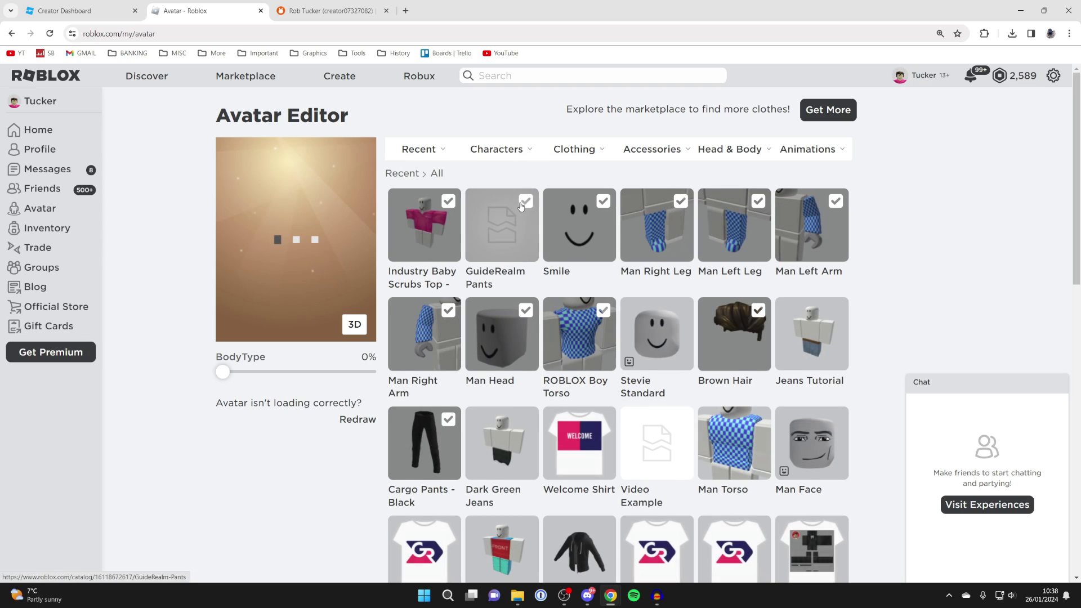
scroll(451, 338, down, 1)
click(449, 370)
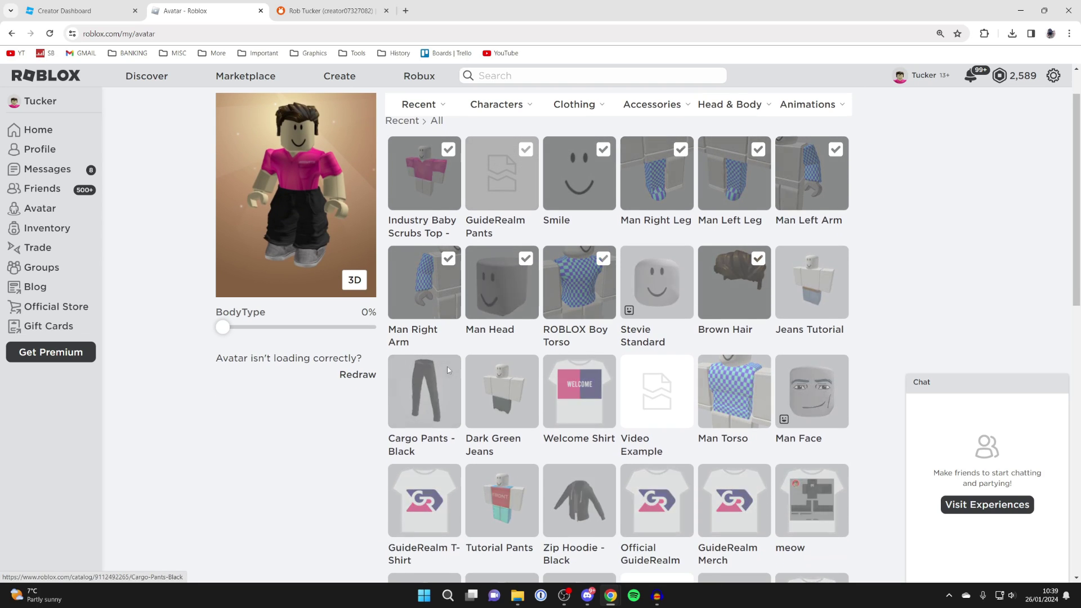
scroll(394, 338, up, 1)
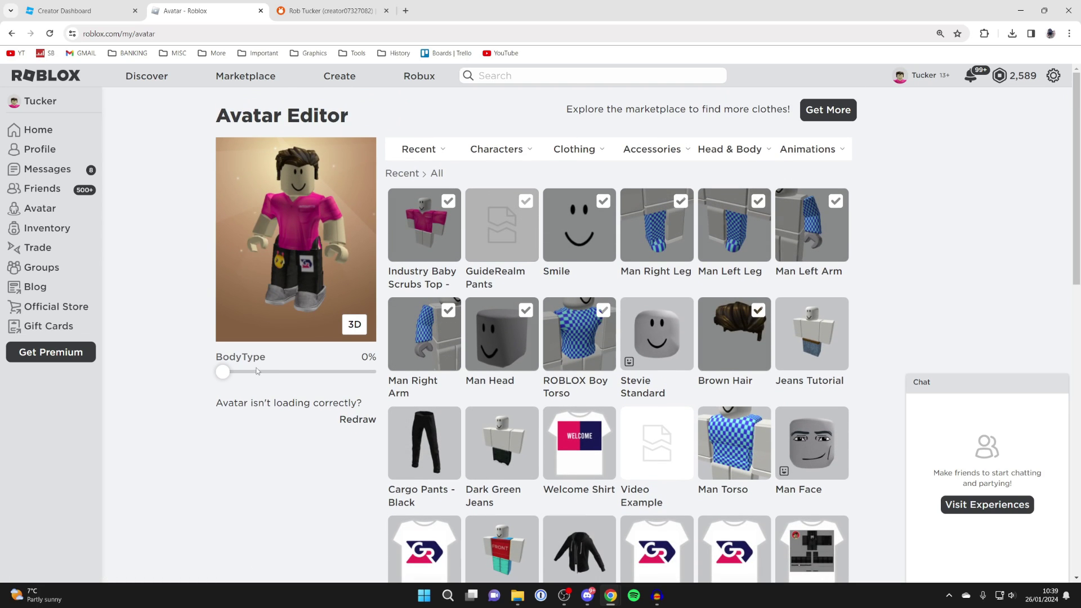
click(354, 325)
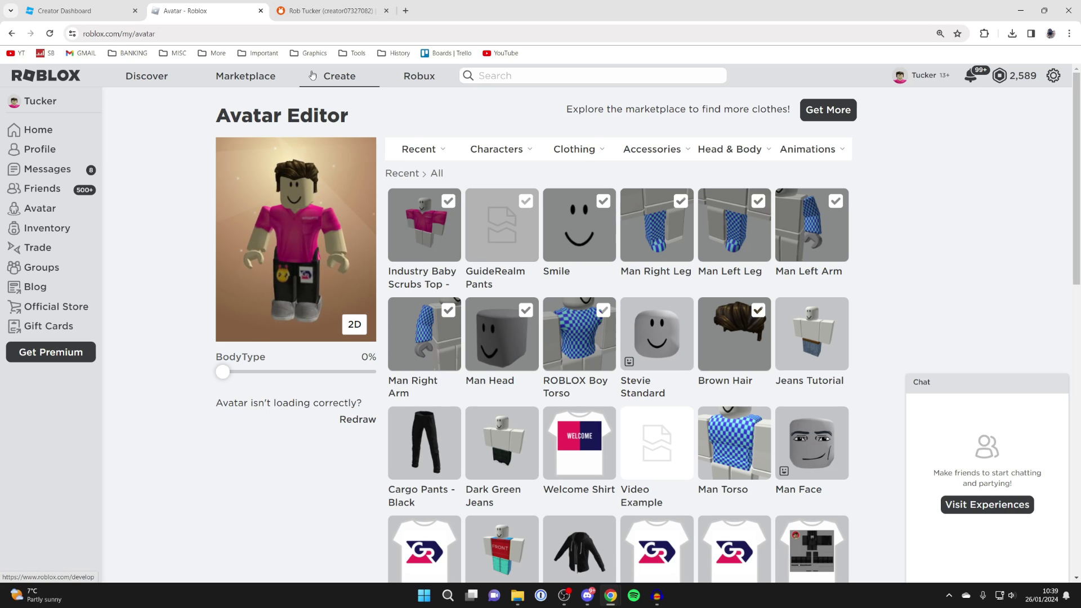
click(327, 11)
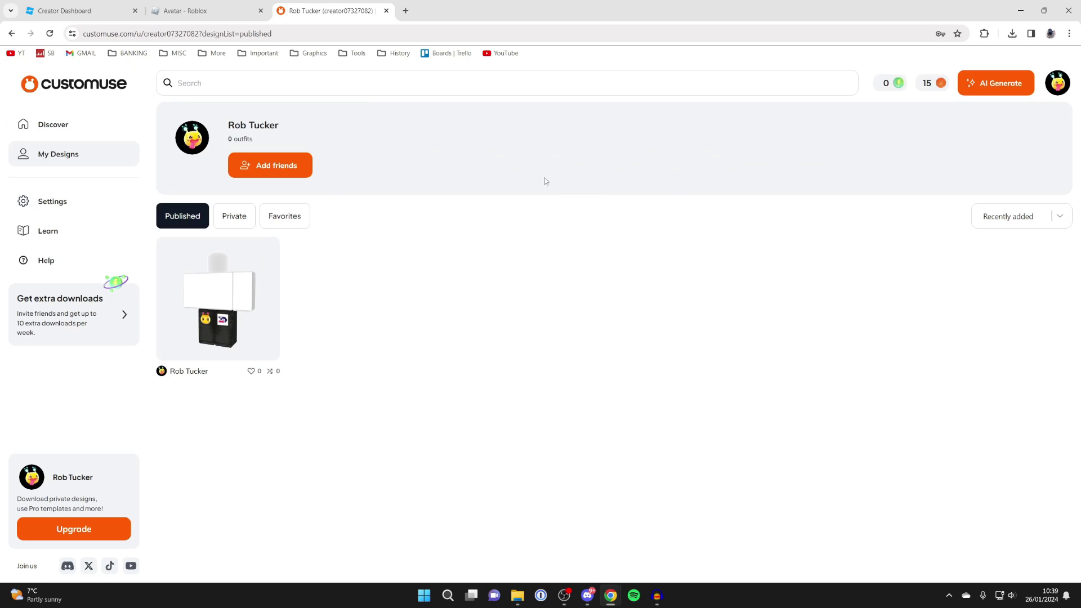